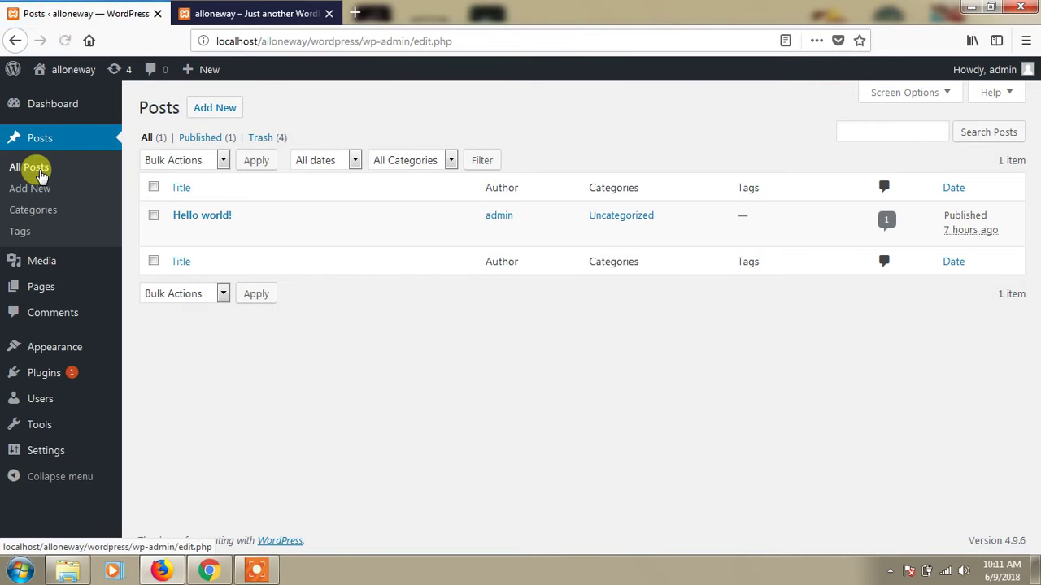
Start a new post and place the cursor in its title field.
mouse_move(183, 236)
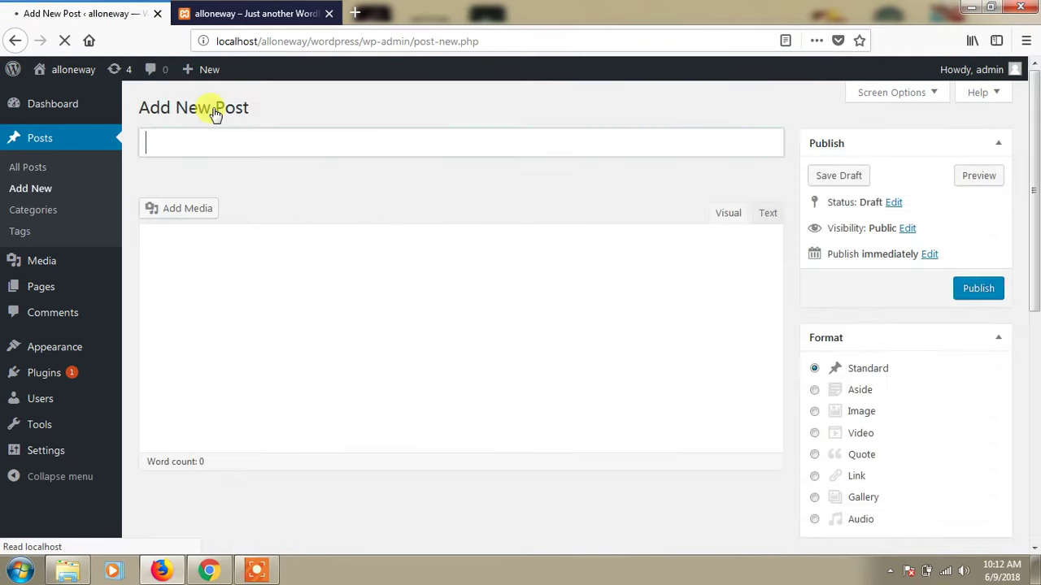
left_click(252, 144)
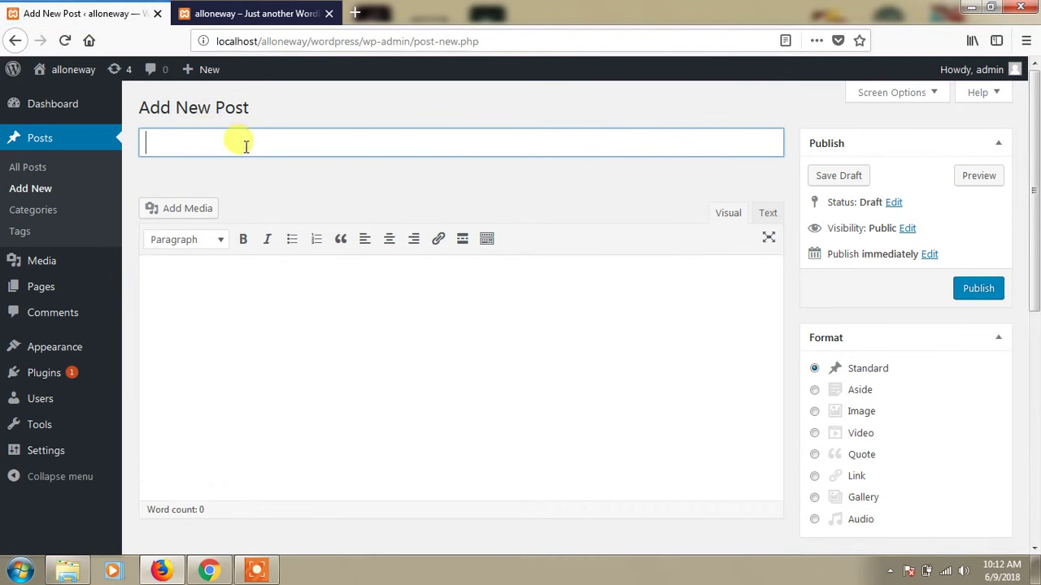
Switch to Chrome and open the Halep–Stephens French Open final article from the DD News sports section (खेल).
left_click(210, 573)
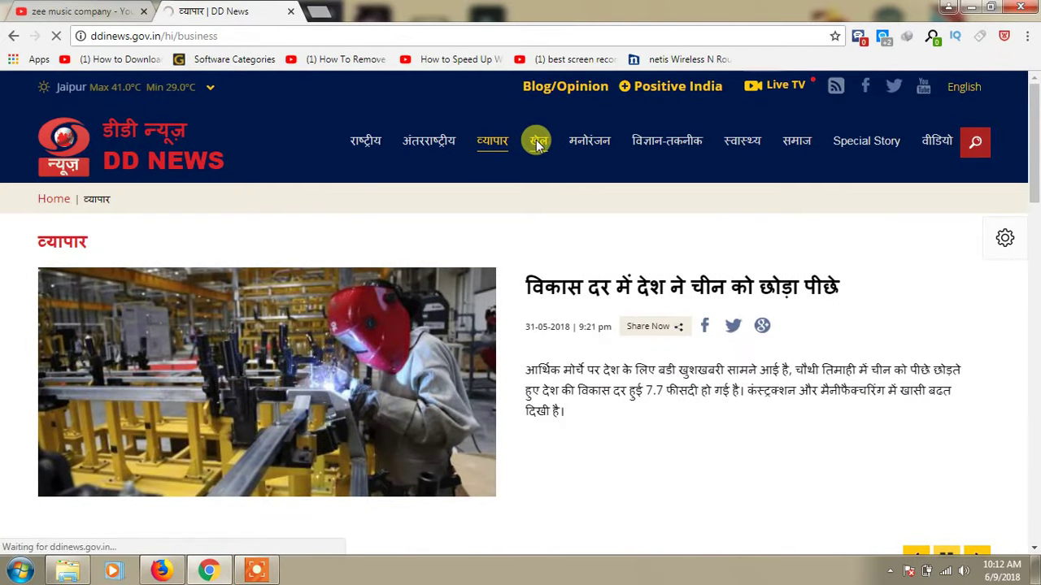
left_click(545, 154)
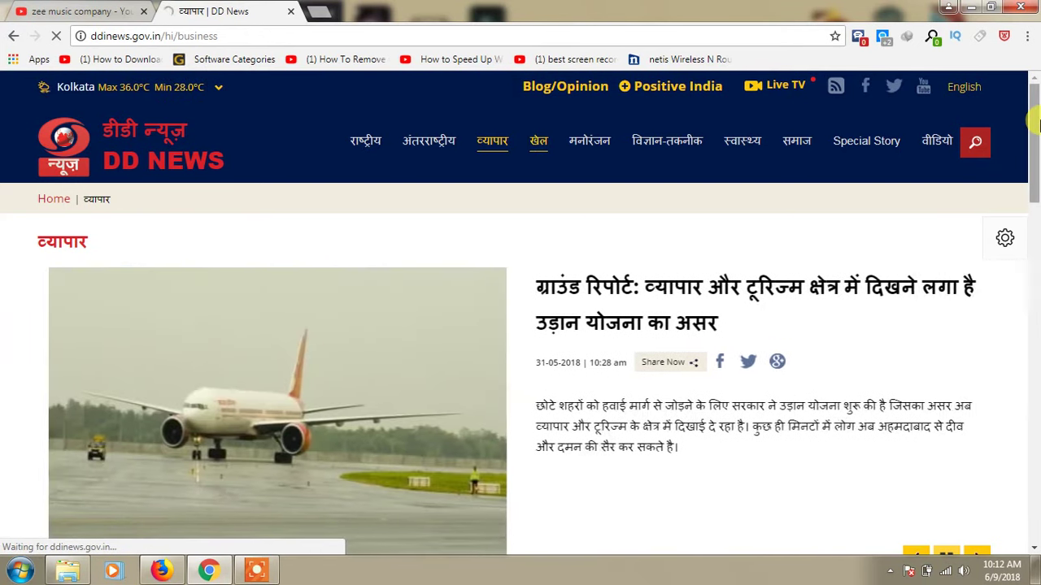
scroll(1036, 187, "down", 1)
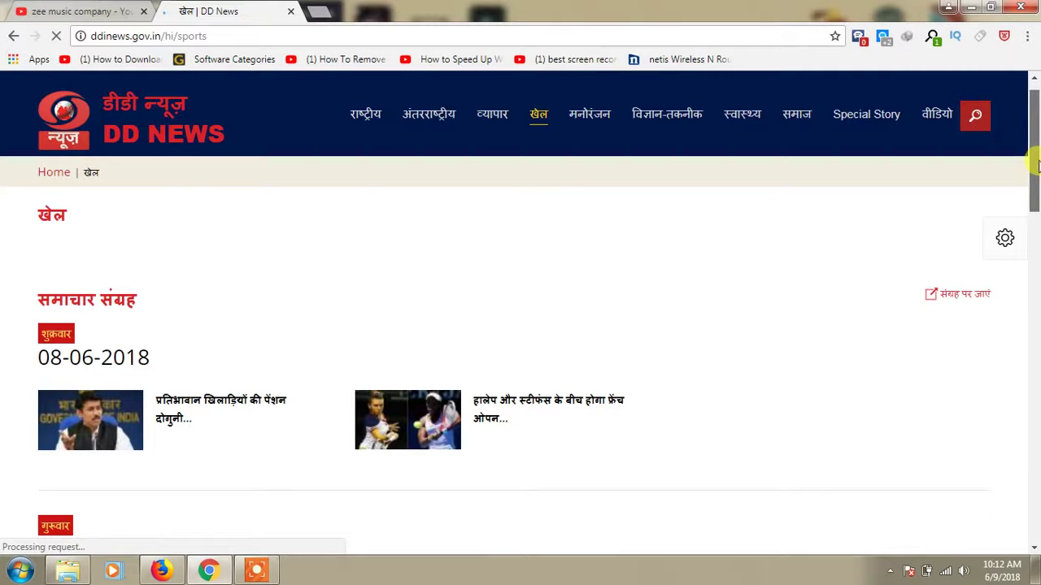
scroll(1036, 187, "down", 2)
mouse_move(1021, 240)
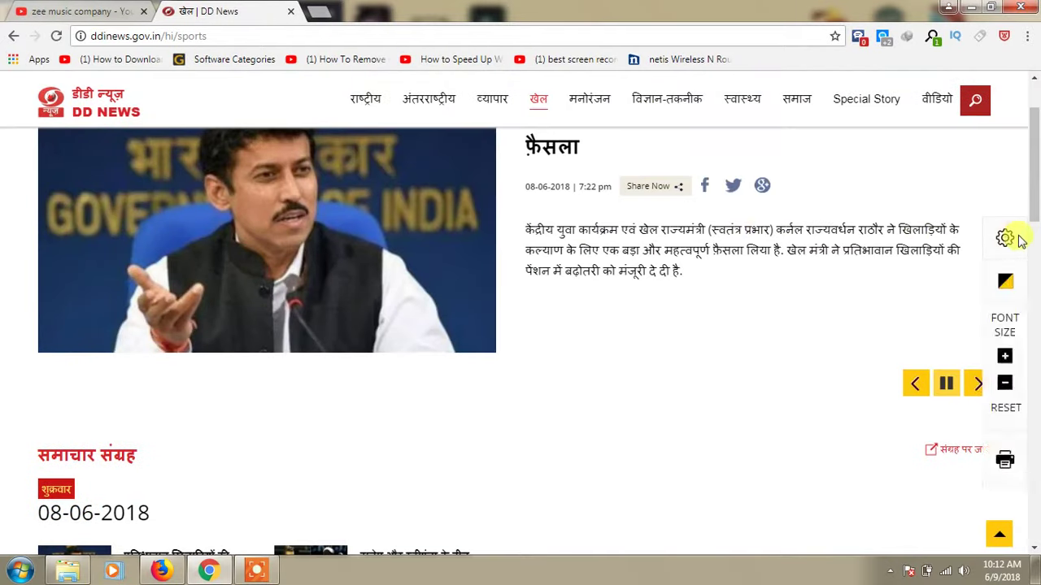
scroll(1034, 187, "up", 3)
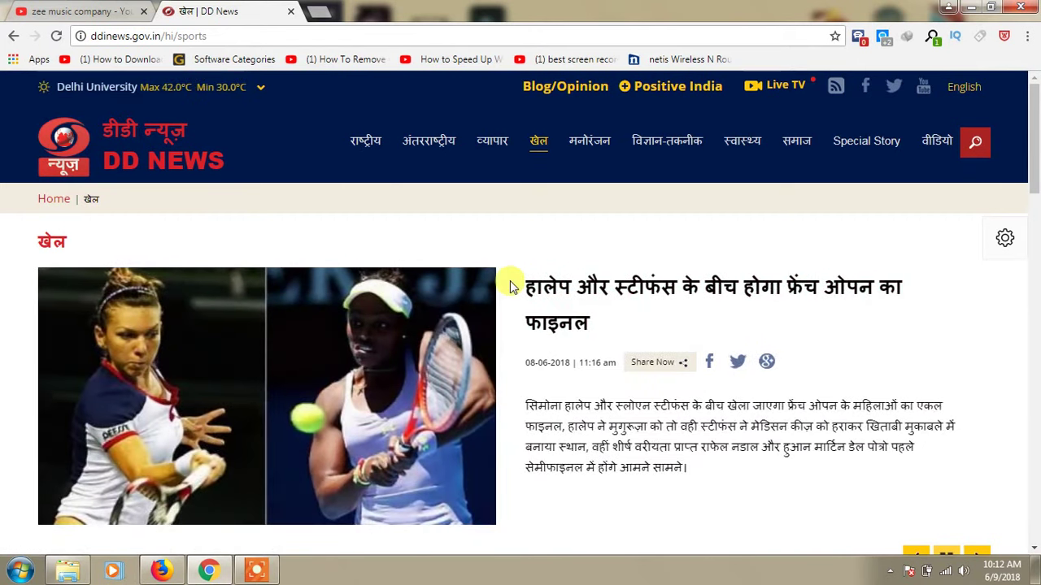
left_click(547, 291)
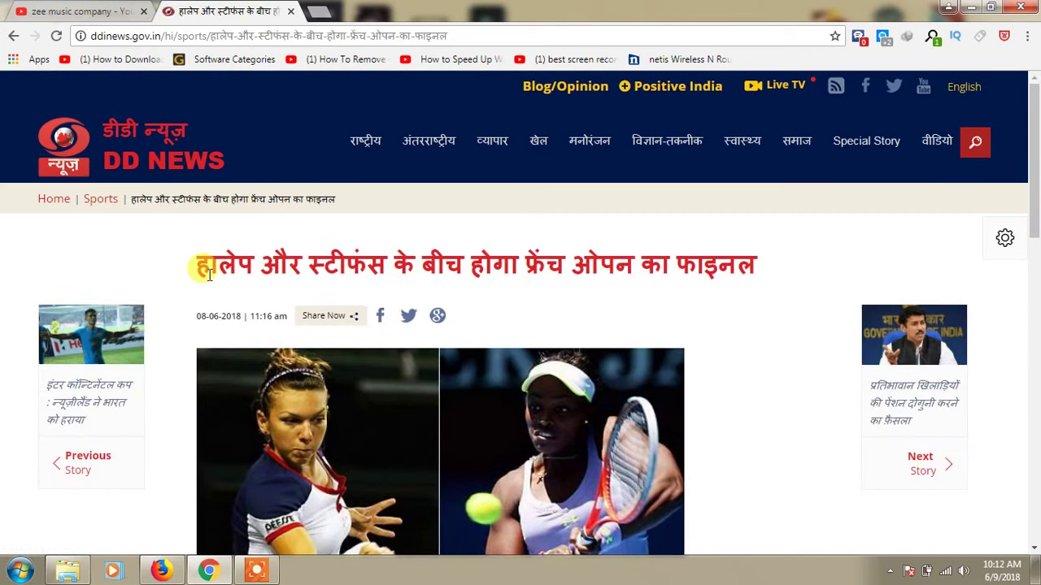
Copy the article's headline "हालेप और स्टीफंस के बीच होगा फ्रेंच ओपन का फाइनल" and paste it as the new post's title in Firefox.
left_click_drag(195, 264, 734, 273)
right_click(734, 275)
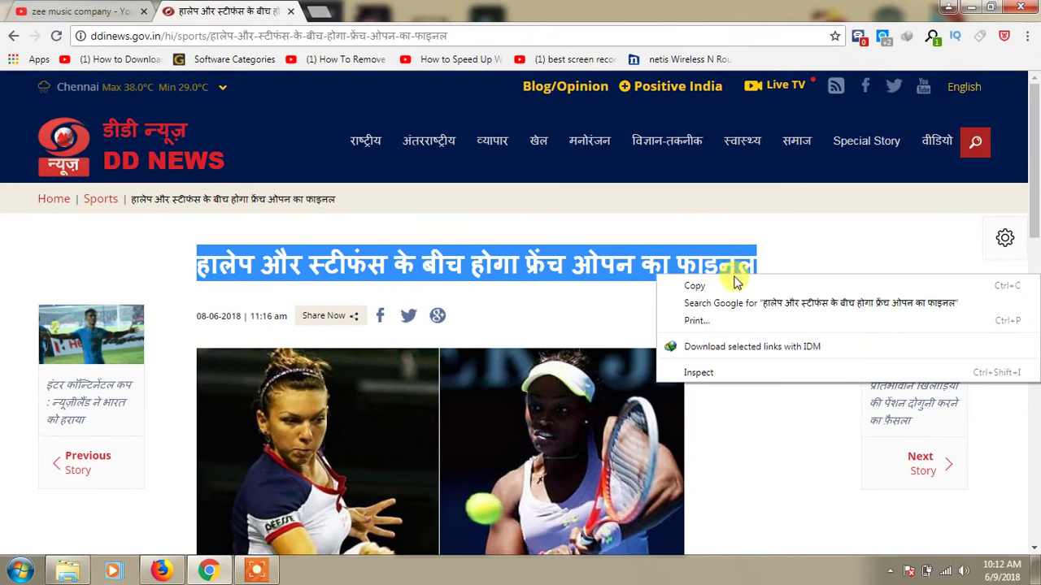
left_click(726, 286)
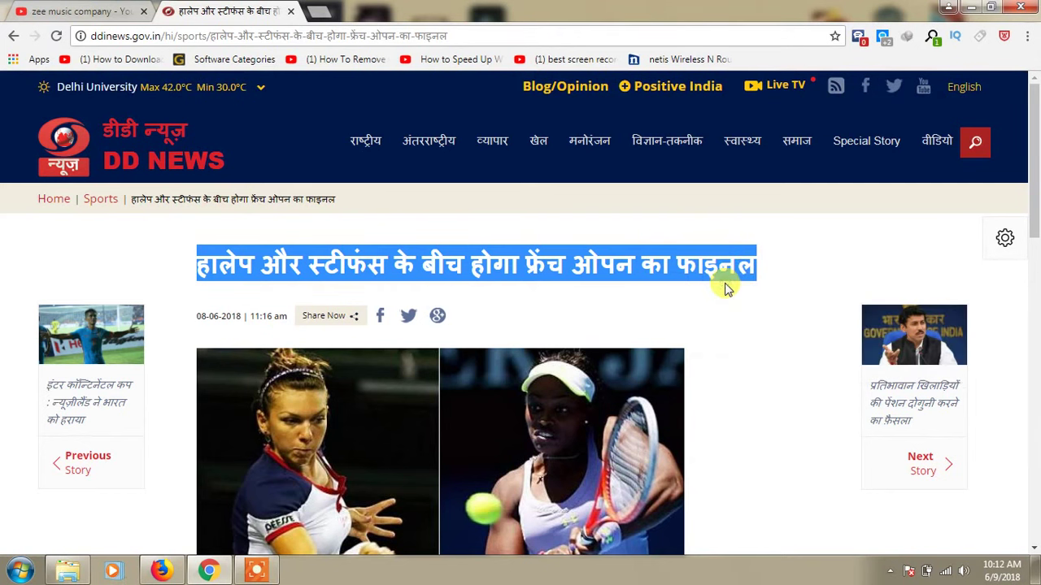
left_click(162, 572)
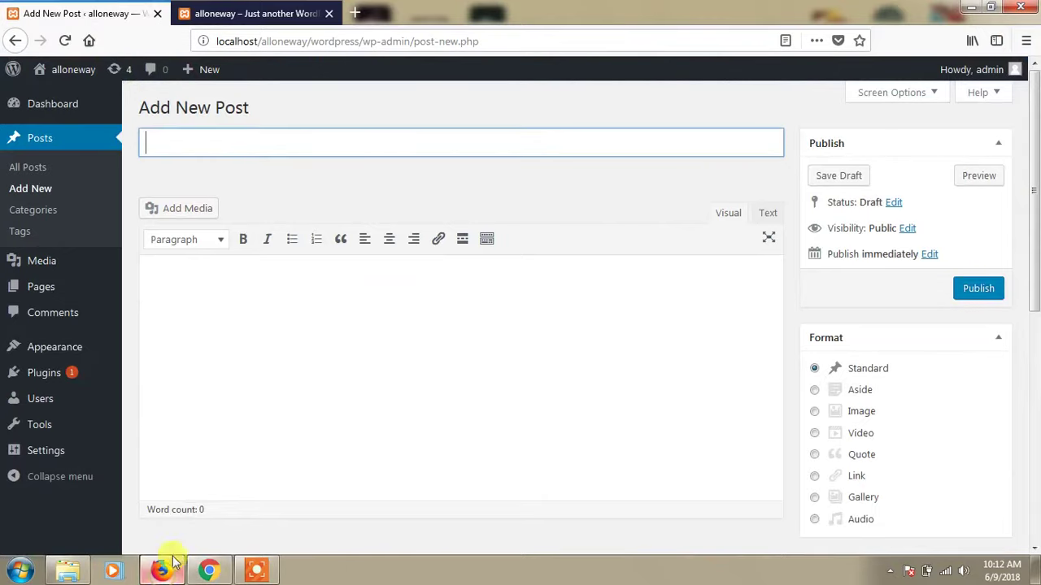
right_click(281, 142)
left_click(313, 213)
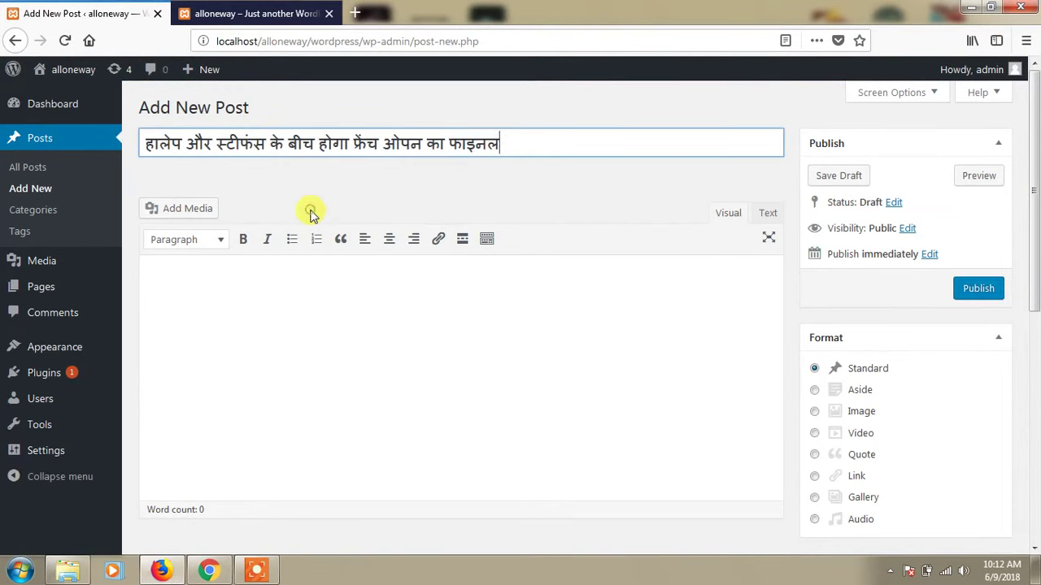
Copy the bold introduction and the first paragraph below it from the Chrome article, and paste them into the post's body in Firefox.
left_click(209, 571)
scroll(452, 437, "down", 5)
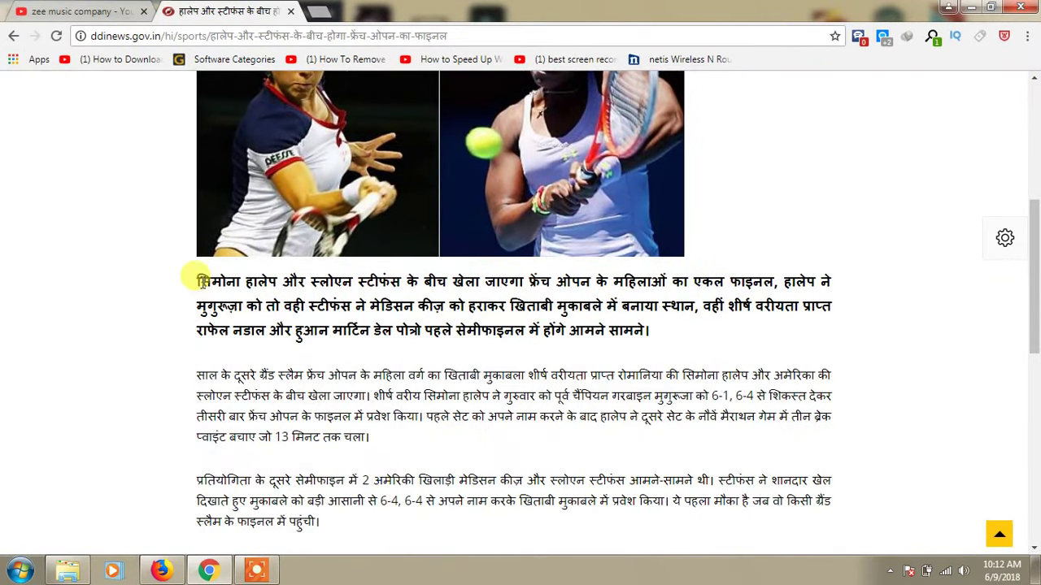
left_click_drag(196, 275, 382, 447)
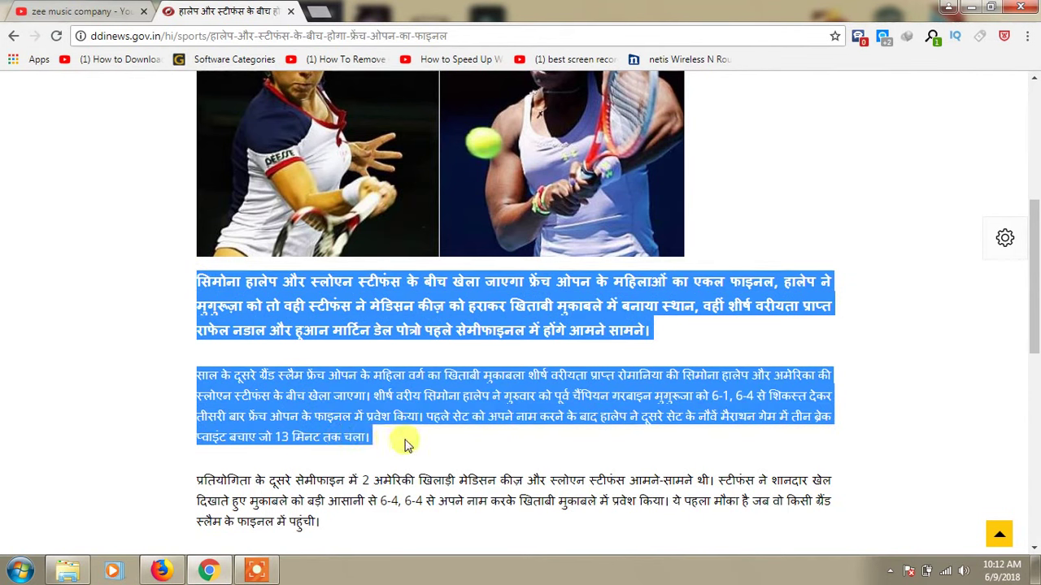
right_click(358, 402)
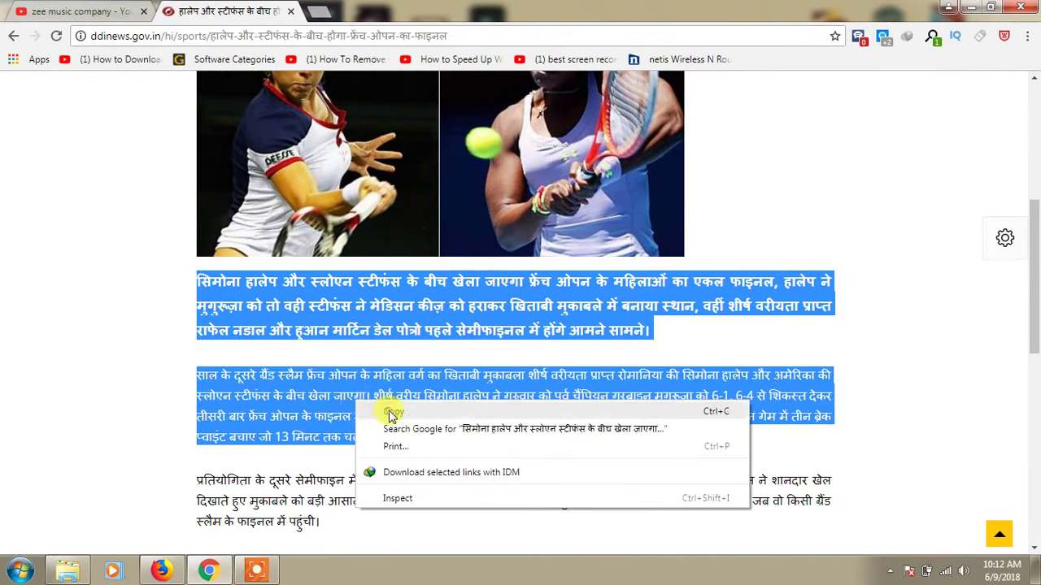
left_click(392, 413)
left_click(160, 570)
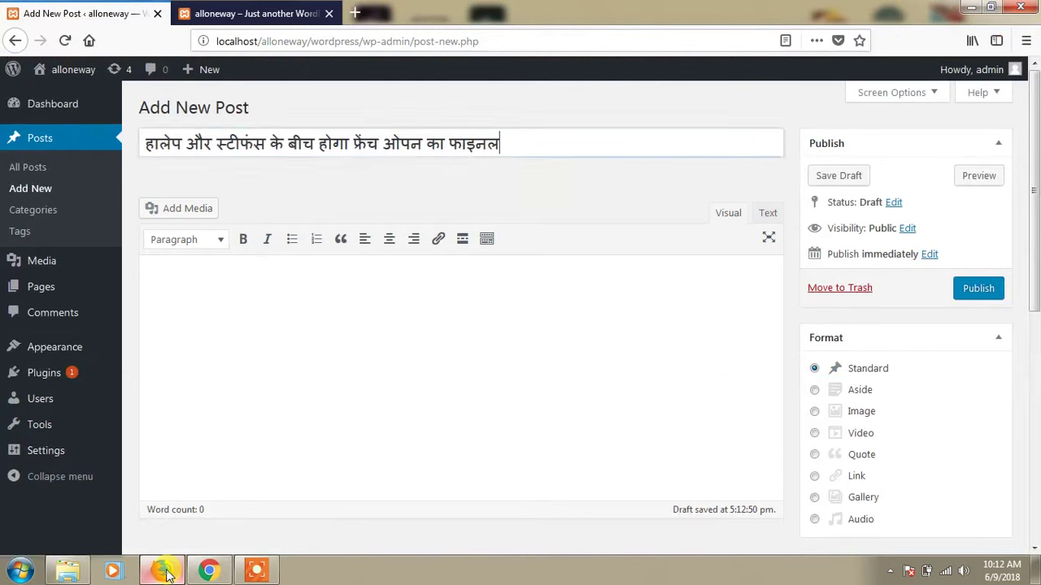
left_click(304, 317)
right_click(304, 317)
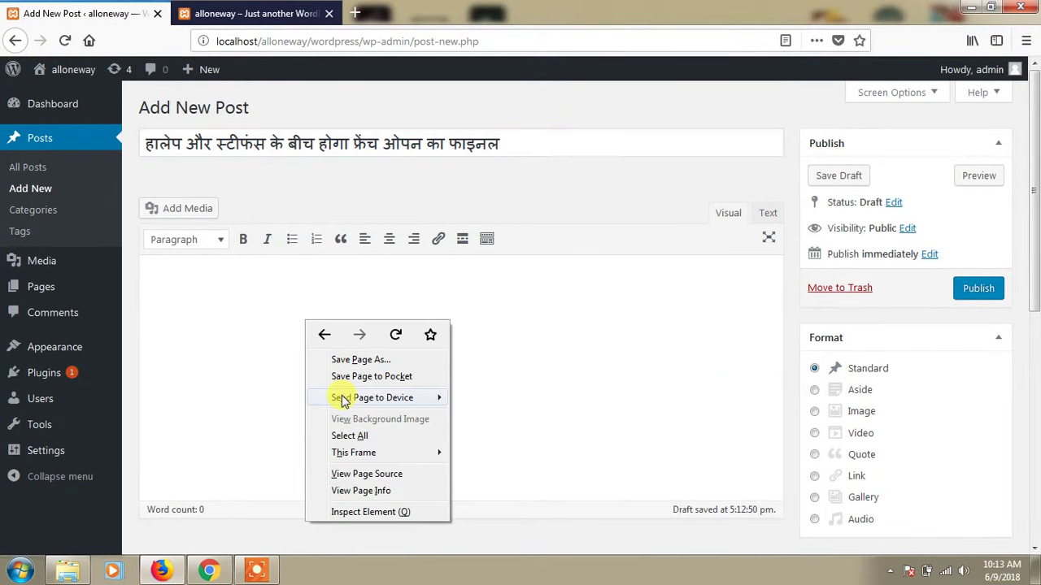
left_click(280, 300)
right_click(277, 298)
left_click(314, 368)
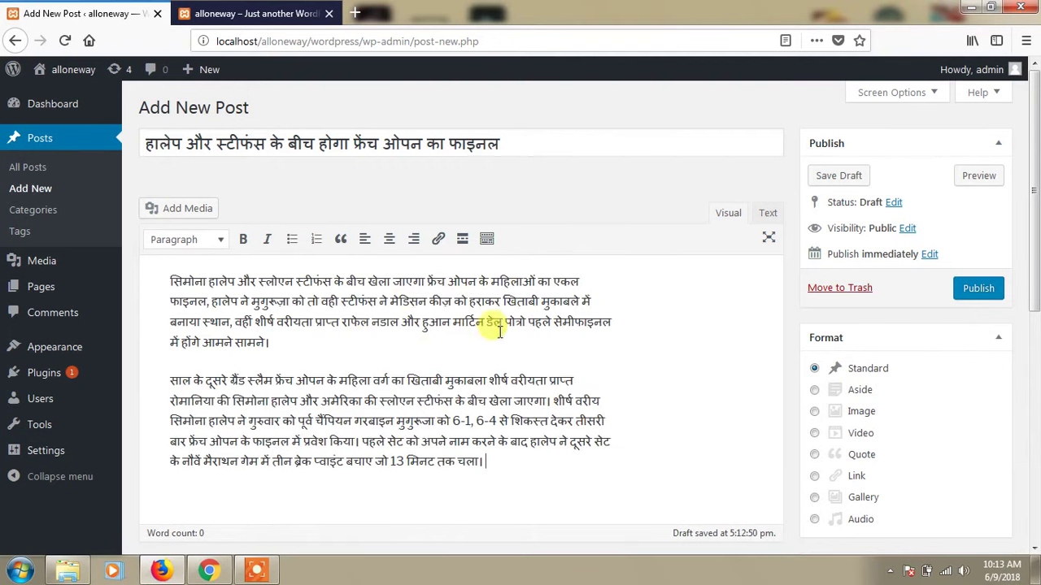
left_click_drag(1035, 195, 1034, 418)
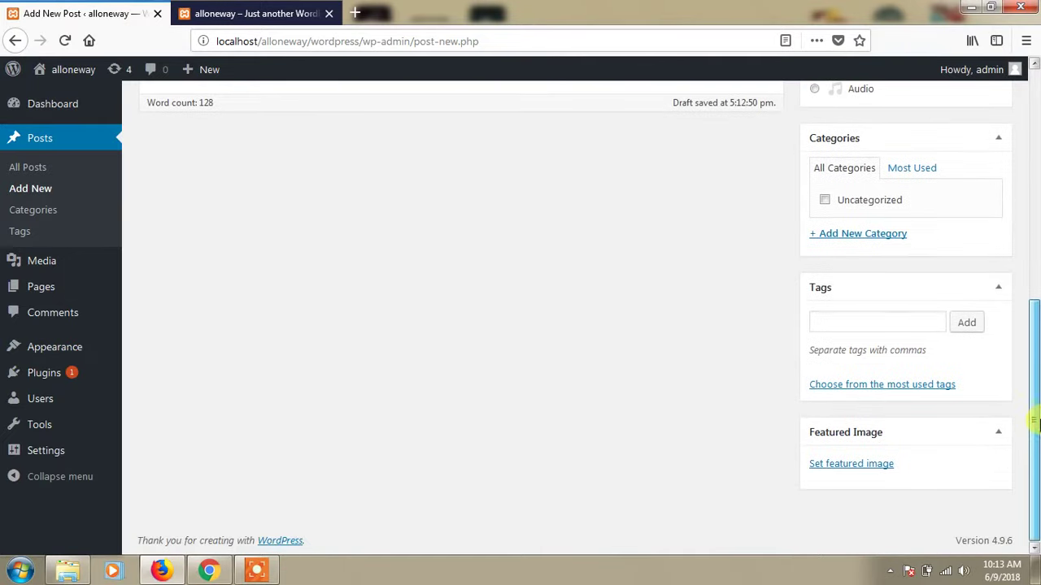
left_click(880, 466)
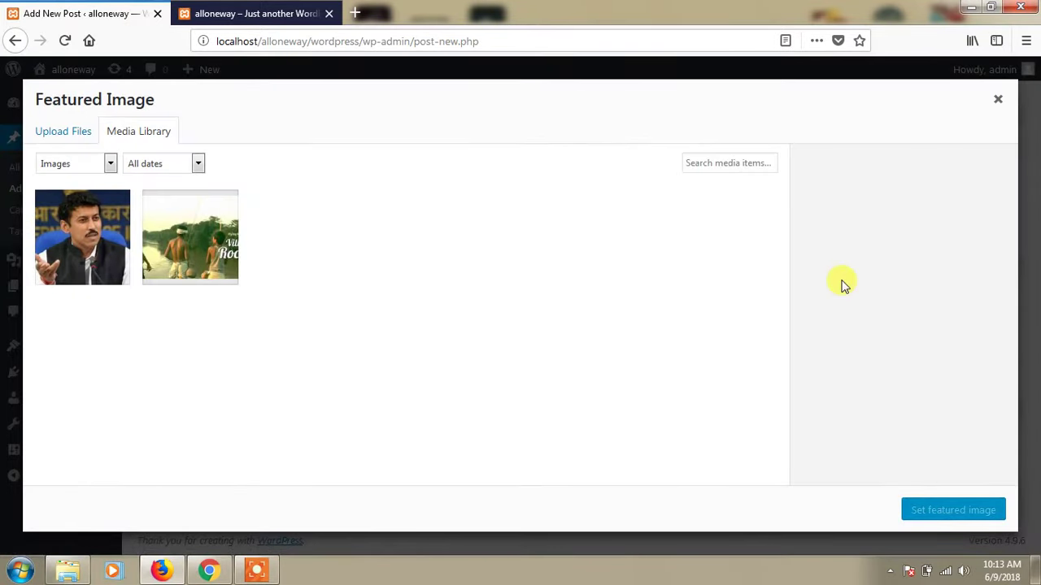
left_click(998, 100)
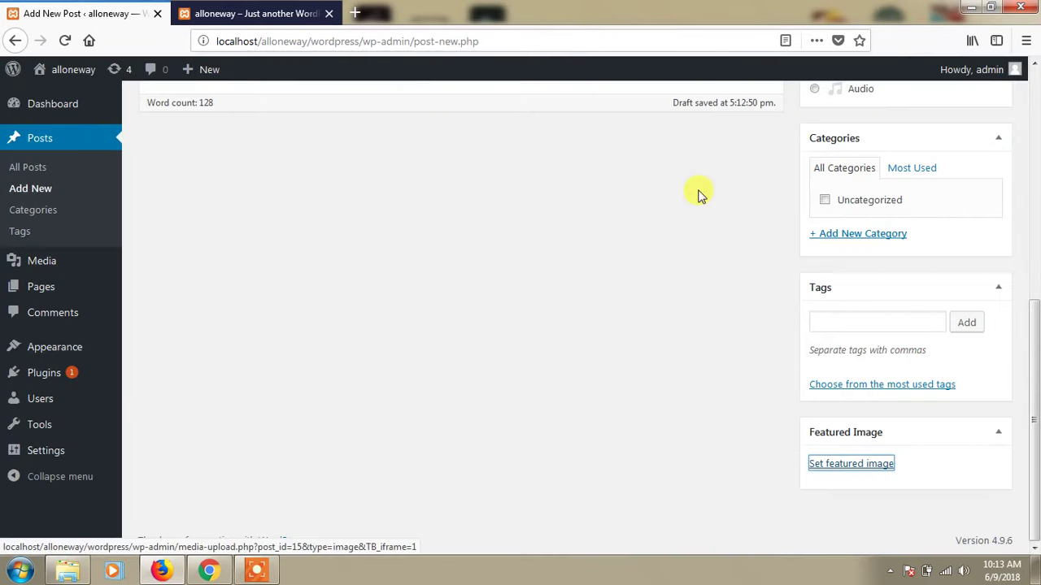
Switch to Chrome and save the article's photo to the Desktop as the JPEG image halep.
left_click(208, 571)
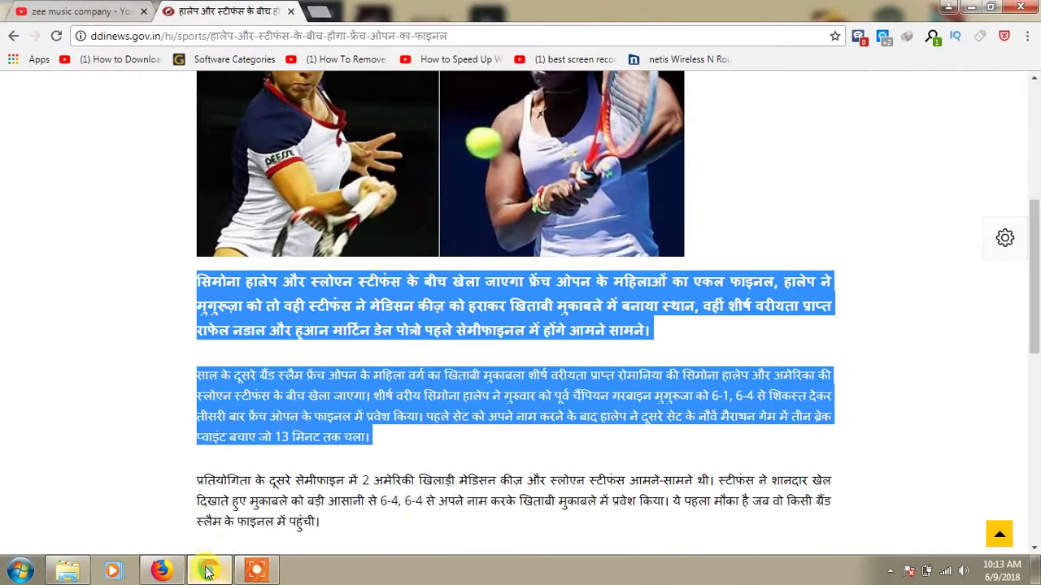
right_click(437, 212)
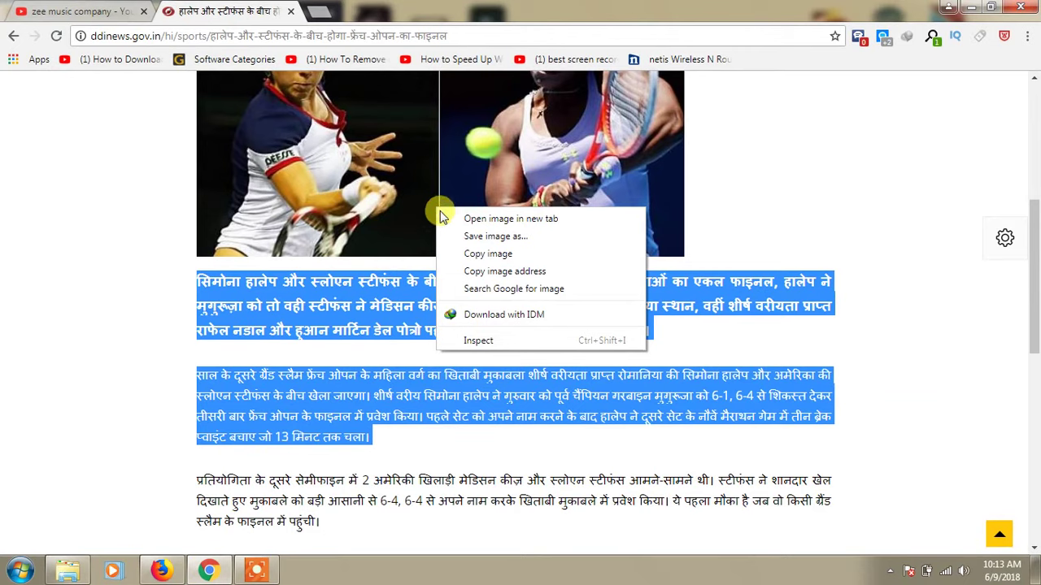
left_click(469, 242)
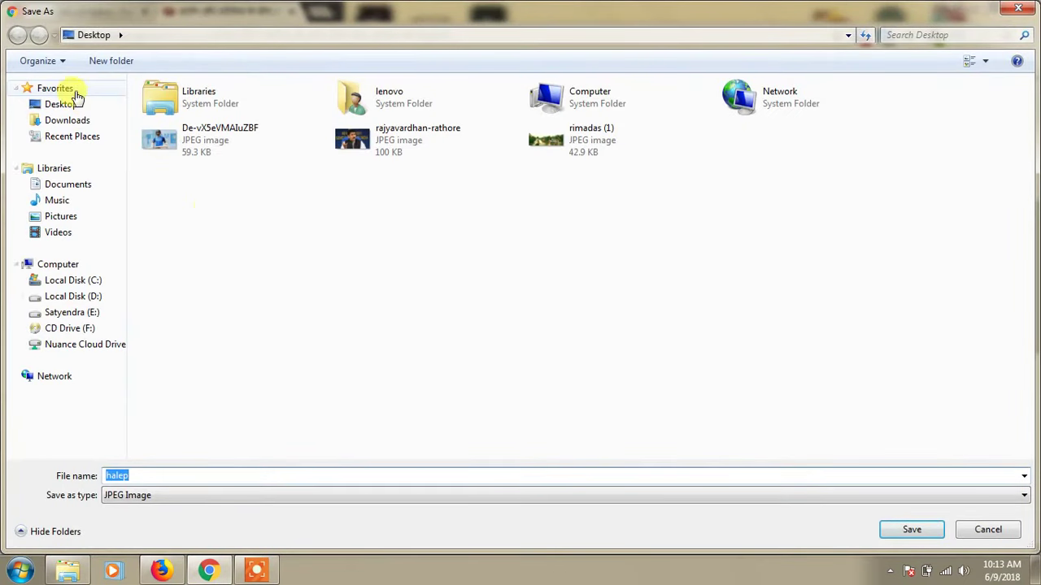
left_click(72, 105)
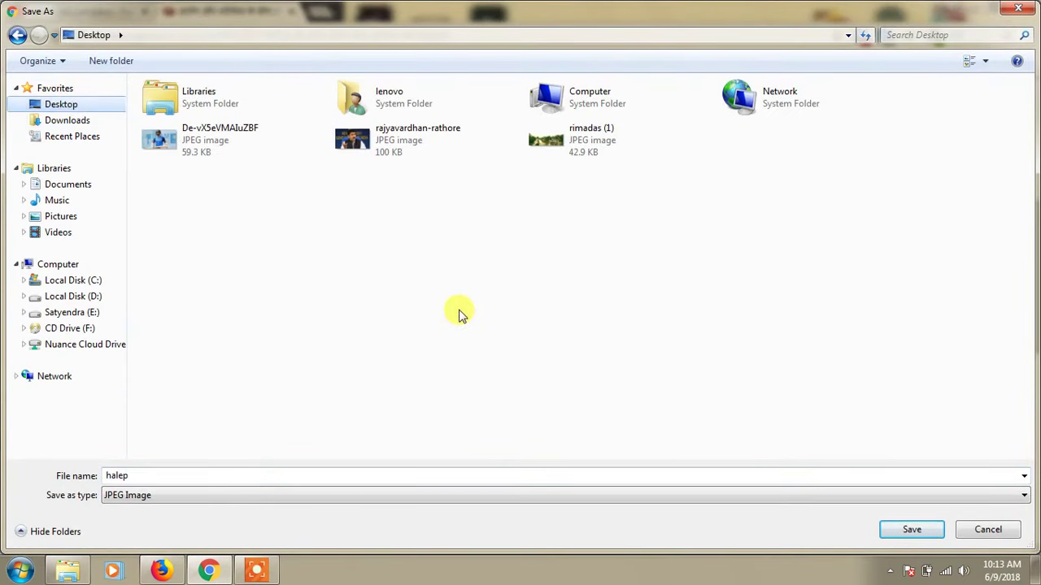
left_click(907, 531)
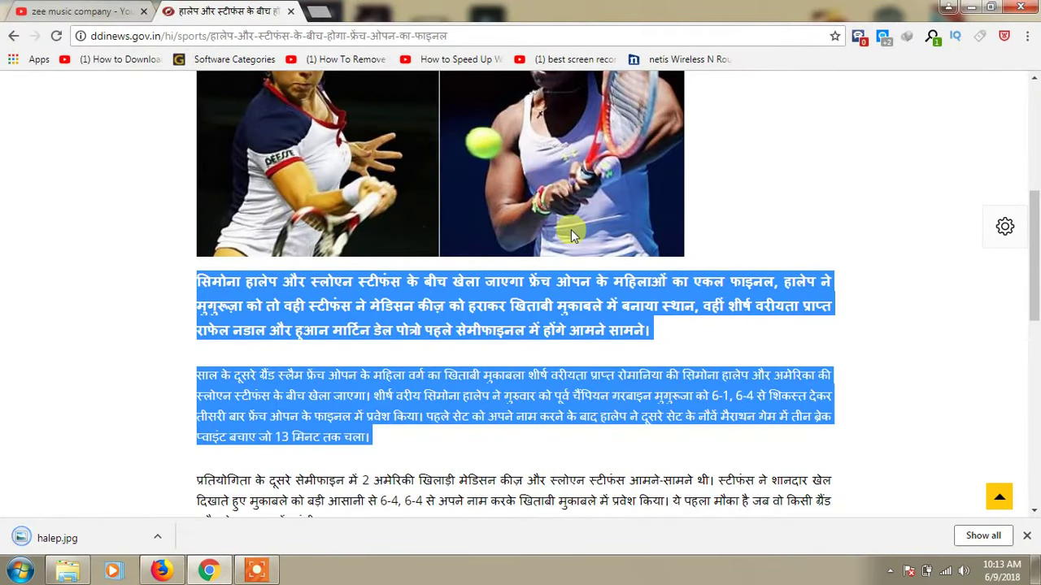
Return to Firefox, upload halep from the Desktop and set it as the post's featured image.
left_click(209, 571)
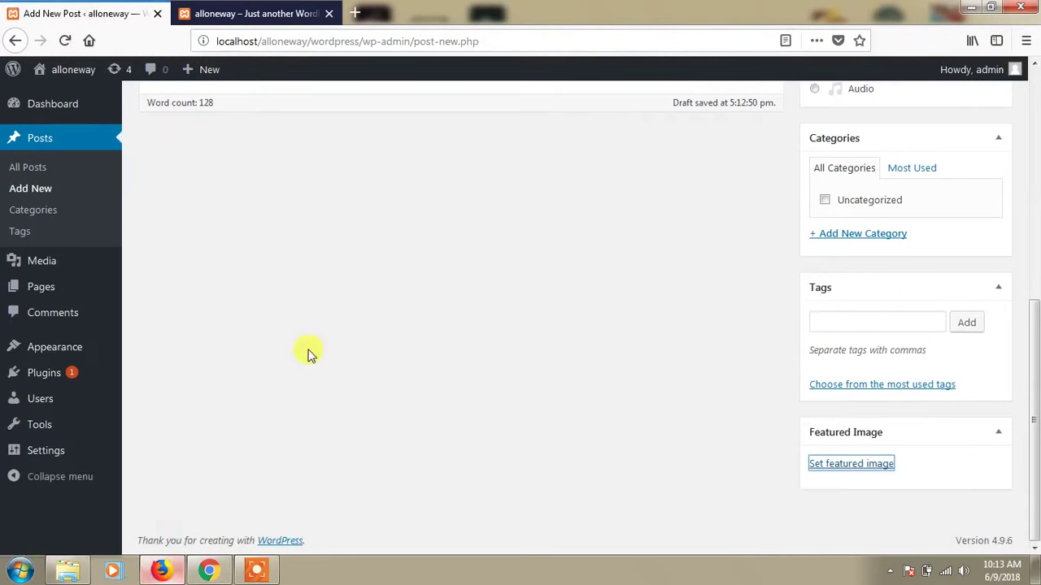
left_click(843, 463)
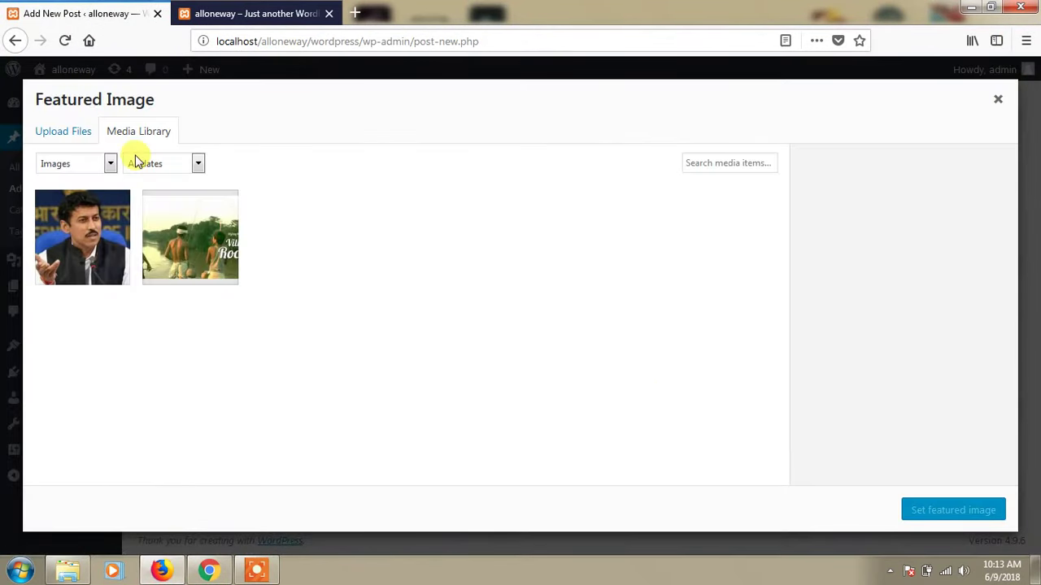
left_click(76, 130)
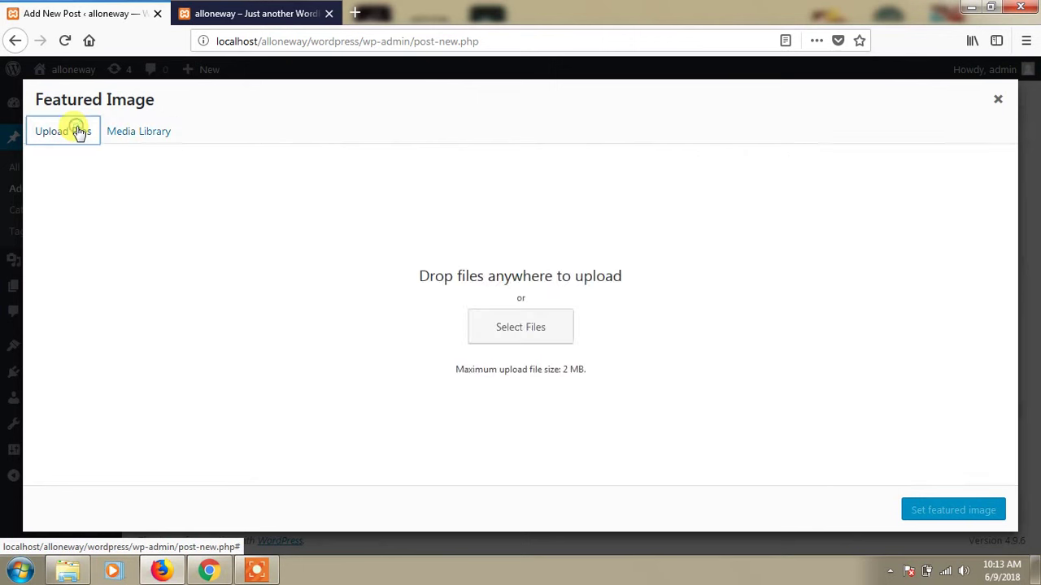
left_click(525, 329)
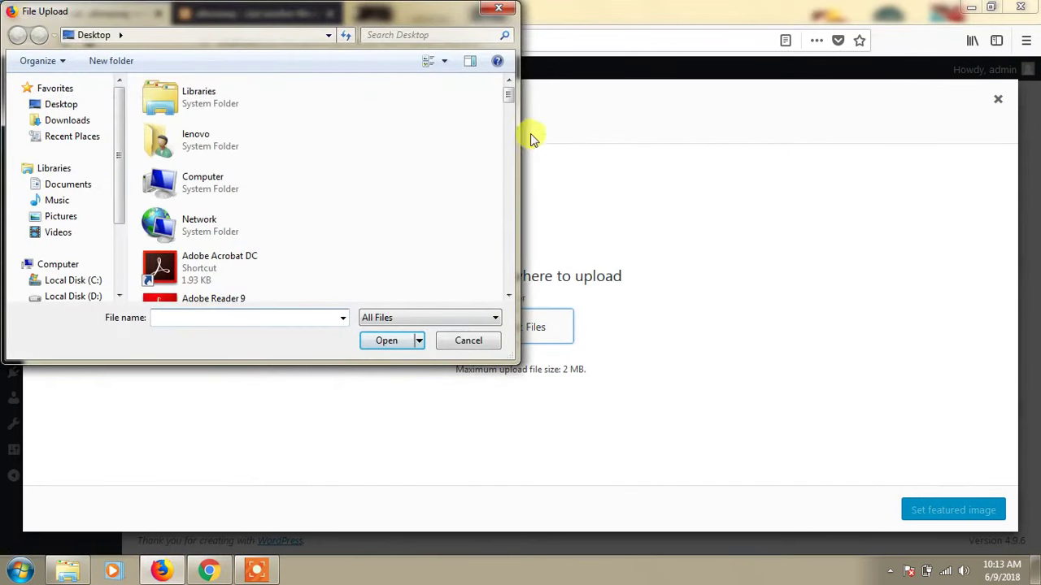
left_click_drag(507, 95, 516, 205)
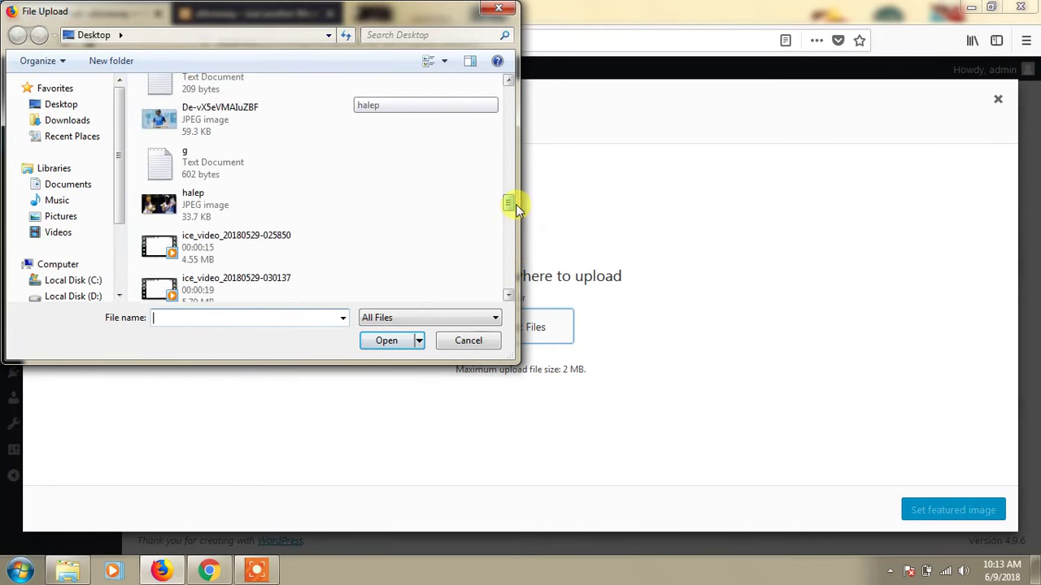
double_click(227, 204)
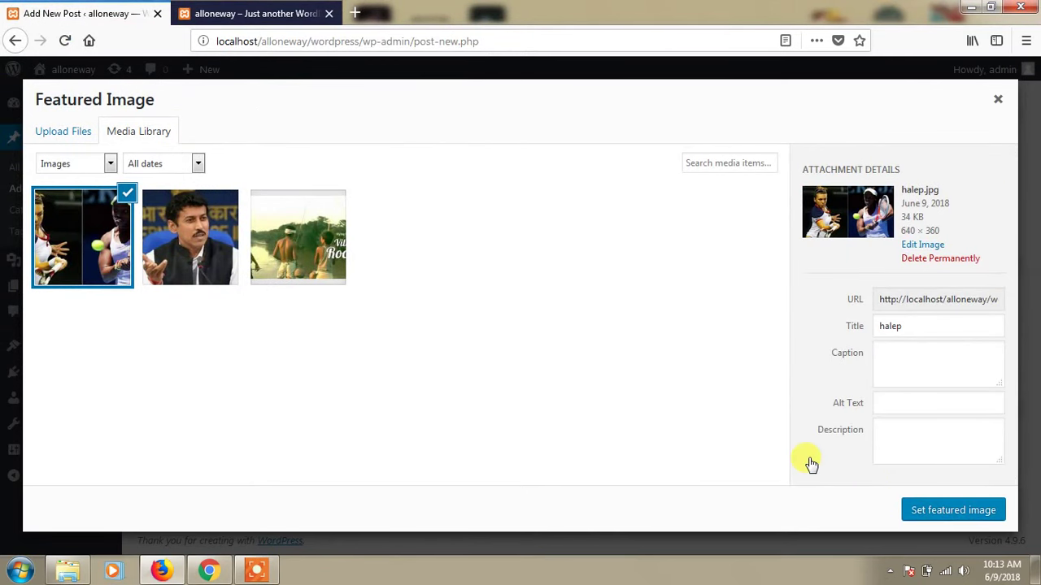
left_click(919, 513)
Add a new category named sports news to the post.
left_click_drag(1033, 325, 1034, 123)
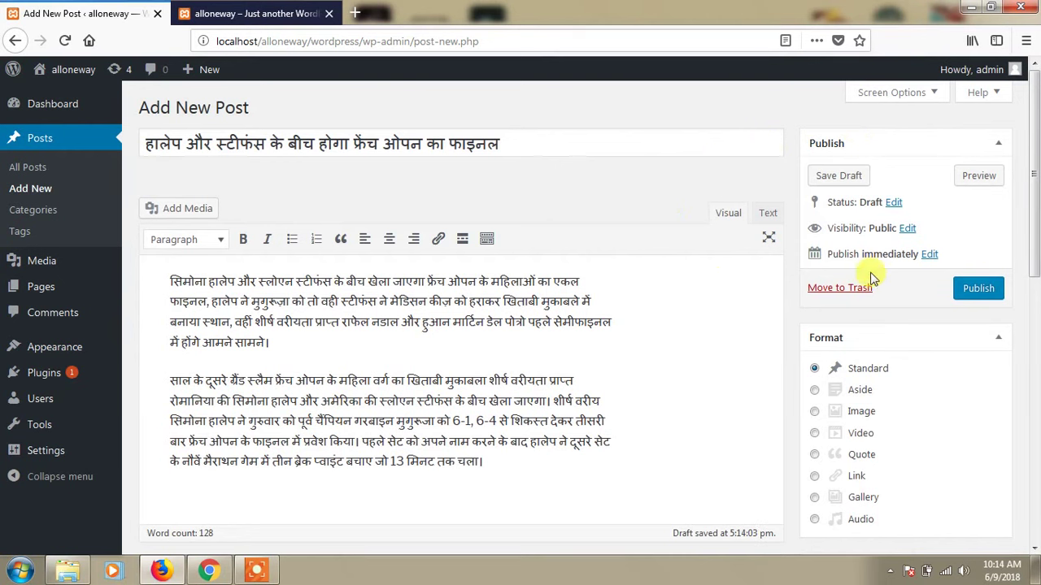
scroll(1038, 215, "down", 5)
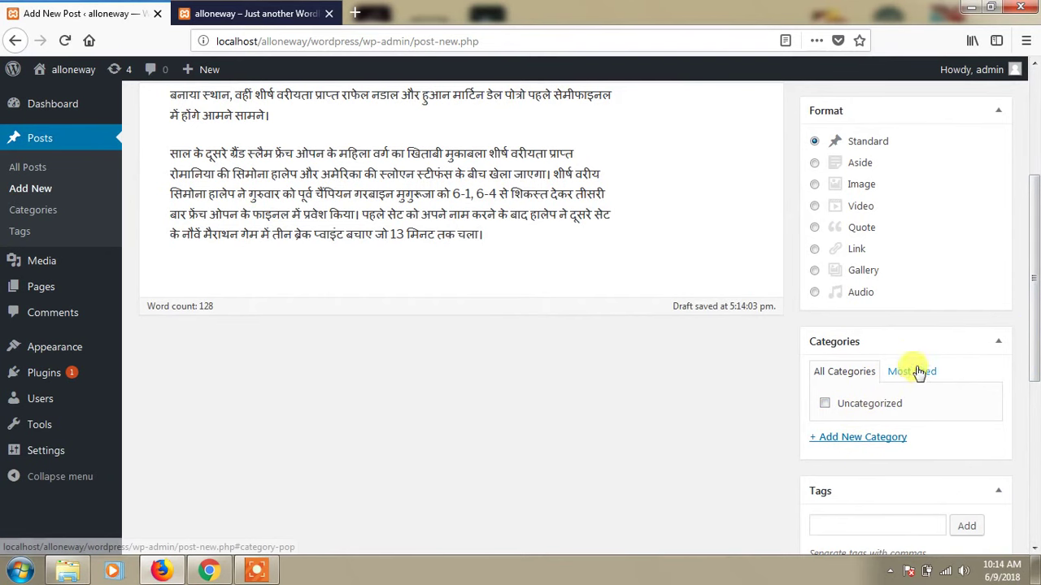
left_click(854, 444)
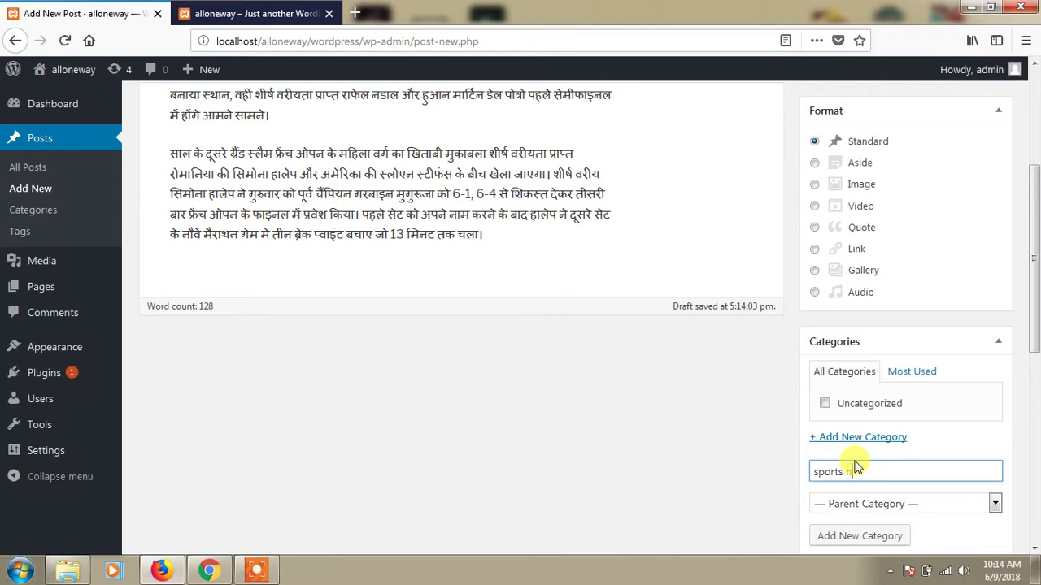
left_click(874, 536)
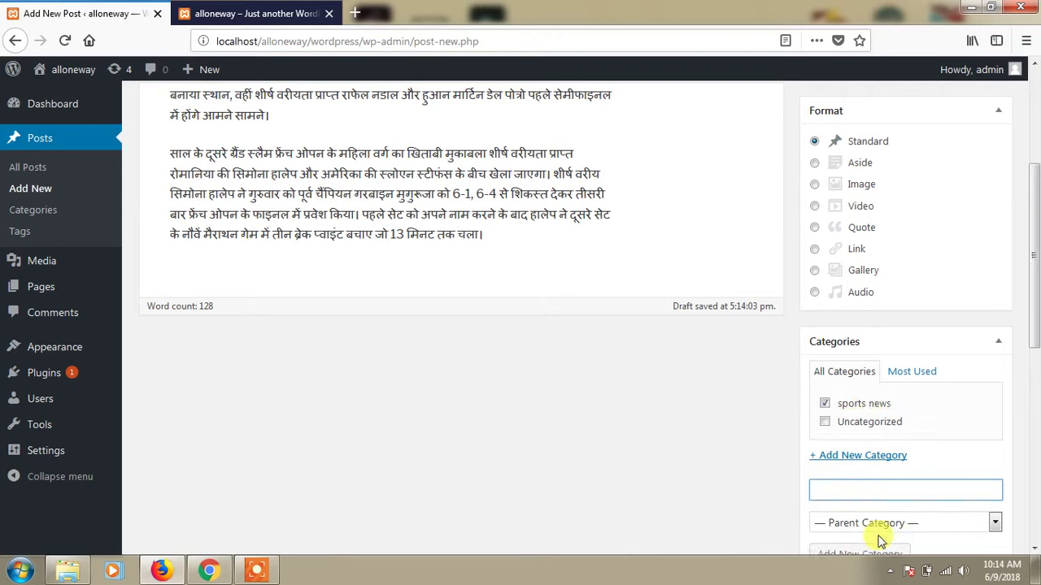
Leave the post's tags empty and publish the sports post.
left_click_drag(1031, 269, 1033, 366)
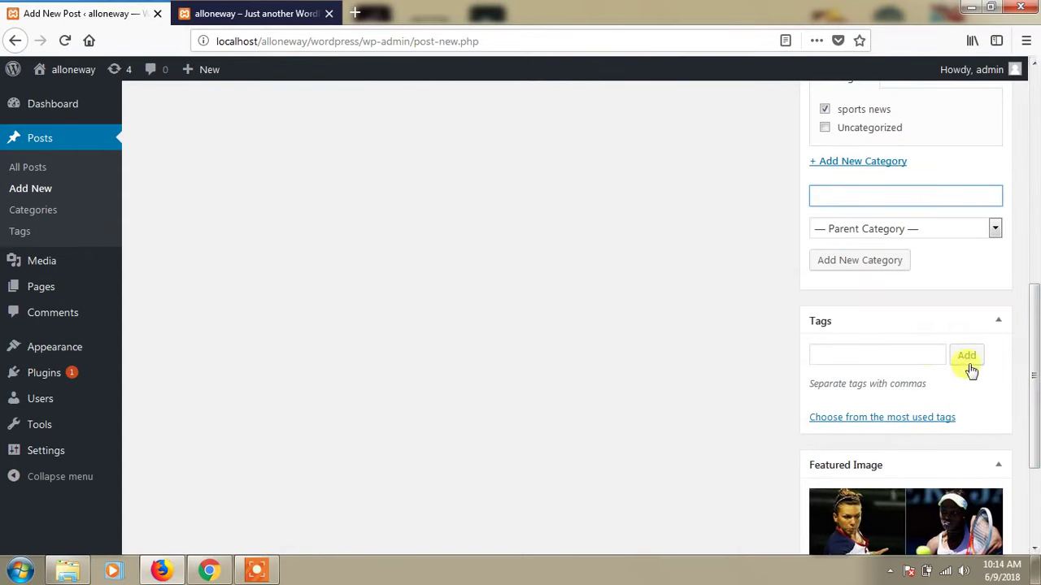
left_click(931, 355)
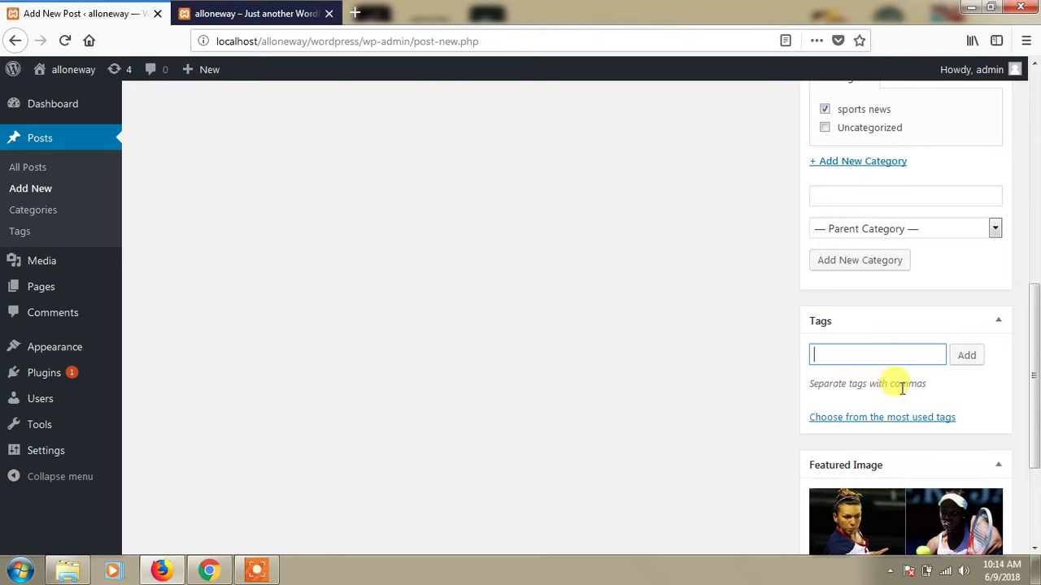
left_click_drag(1034, 370, 1035, 160)
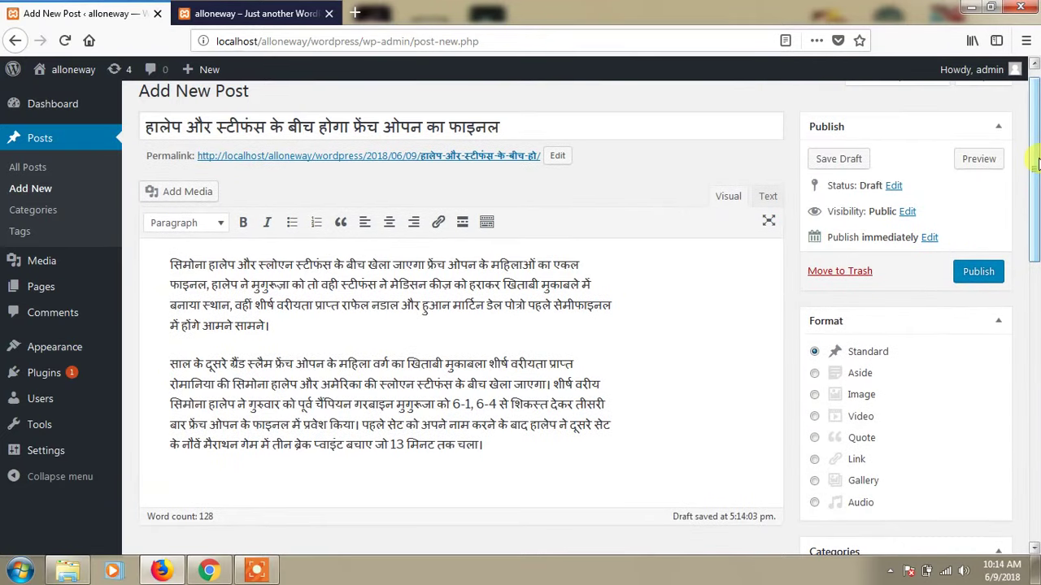
left_click(976, 275)
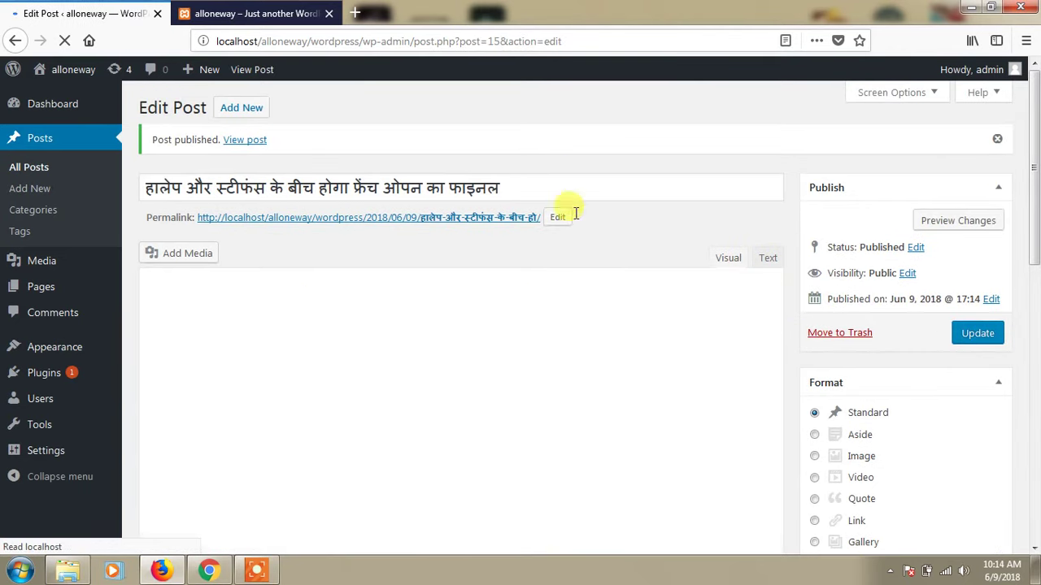
Reload the alloneway site's front page to check it after publishing.
left_click(291, 27)
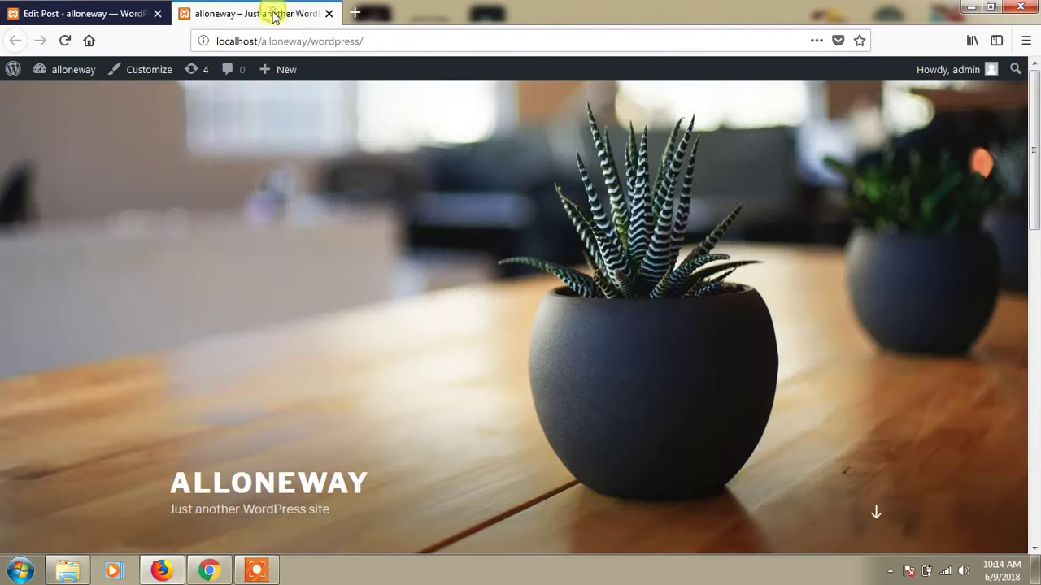
left_click(65, 41)
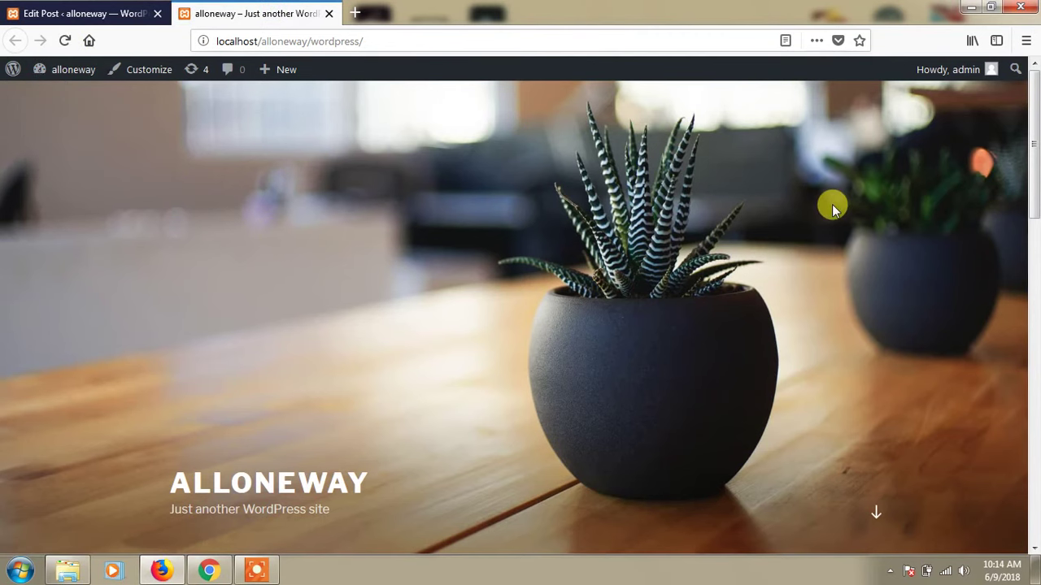
mouse_move(1035, 114)
left_mouse_down()
mouse_move(1036, 370)
mouse_move(1029, 102)
left_mouse_up()
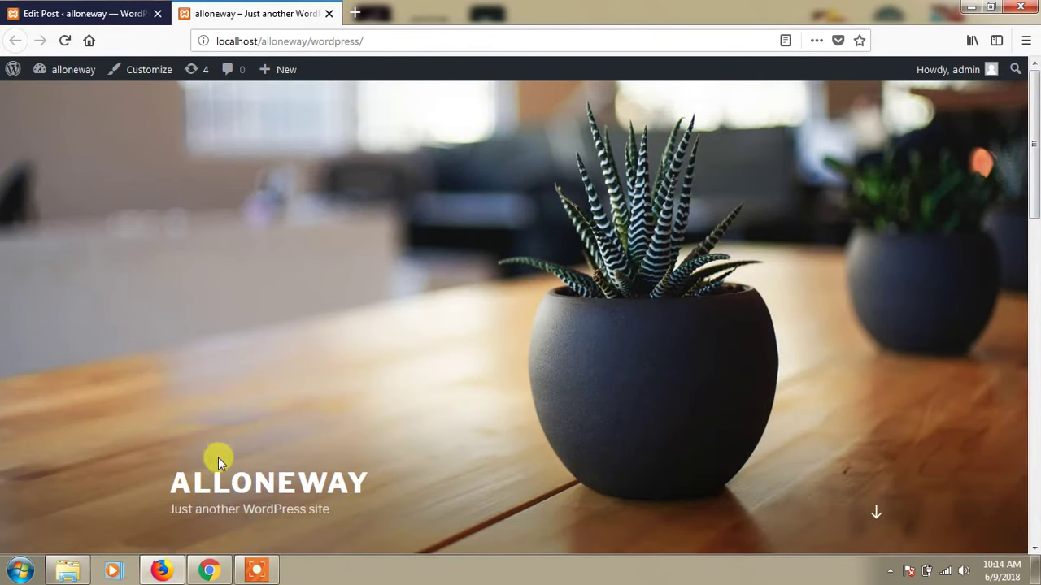
Start another new post, and in Chrome open the article "आसियान- भारत फिल्म महोत्सव की शुरुआत" from DD News's मनोरंजन section.
left_click(118, 14)
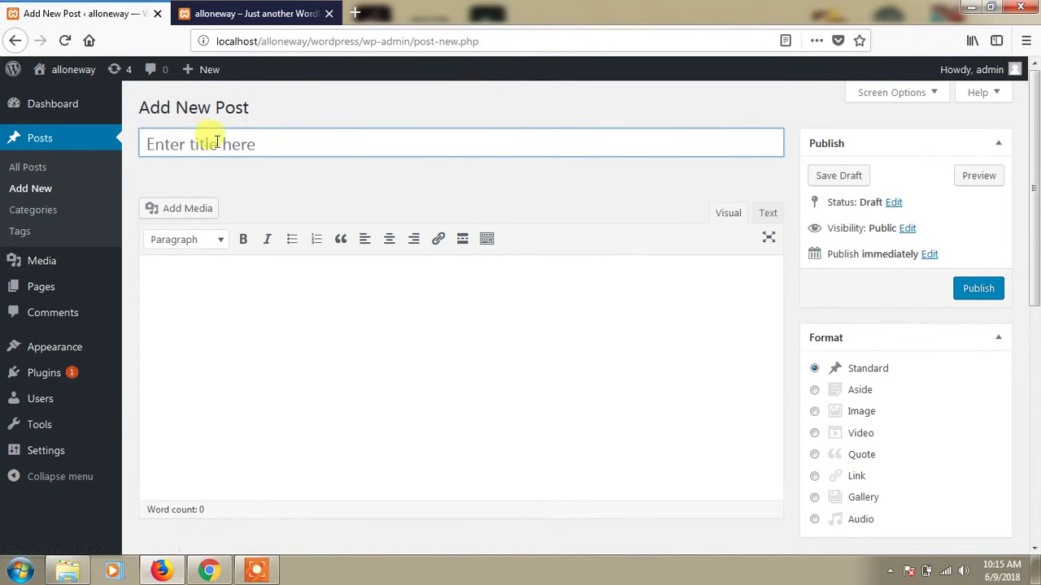
left_click(221, 143)
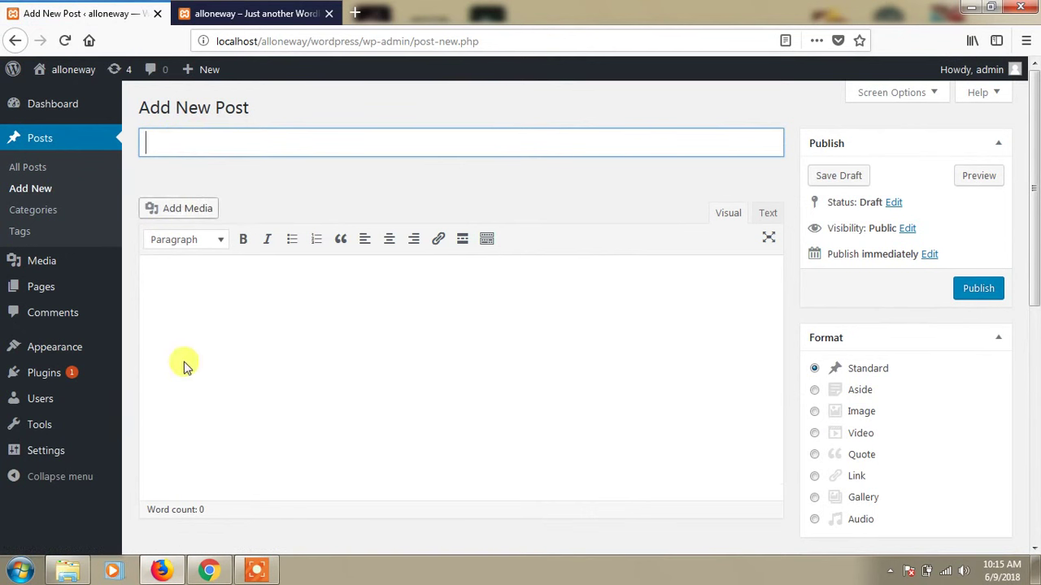
left_click(209, 573)
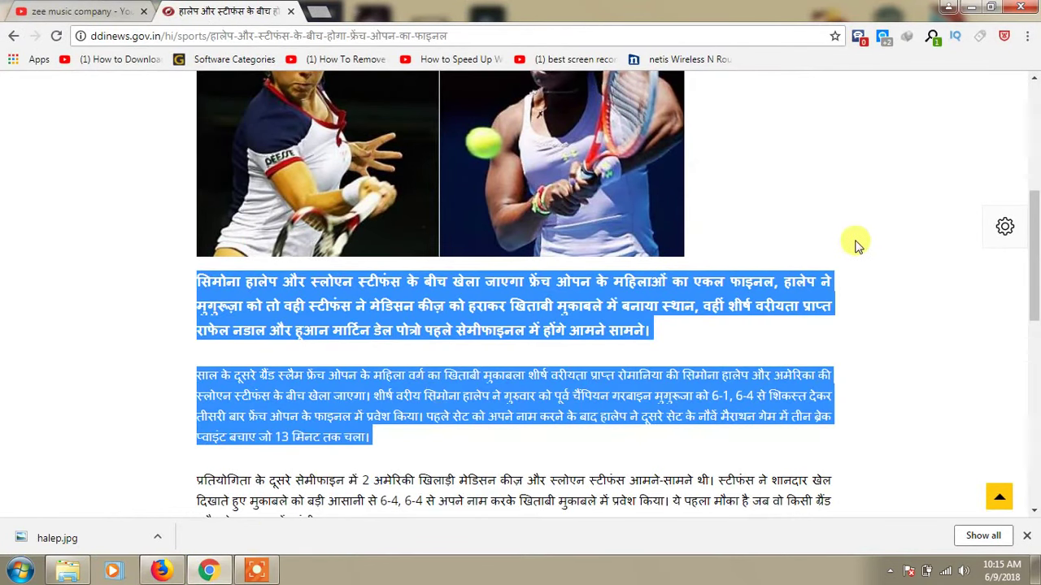
left_click_drag(1034, 243, 1034, 116)
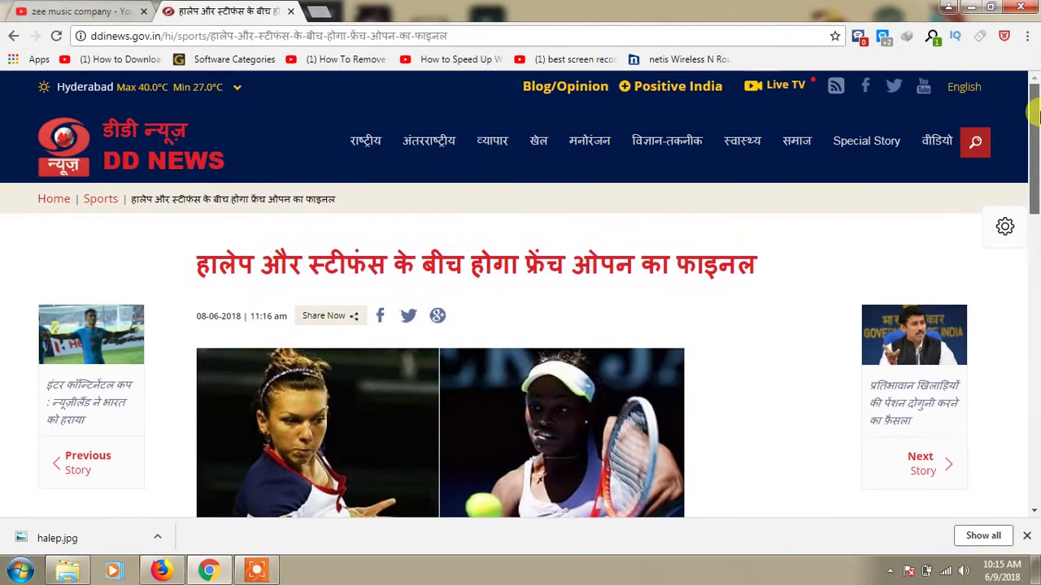
left_click(595, 147)
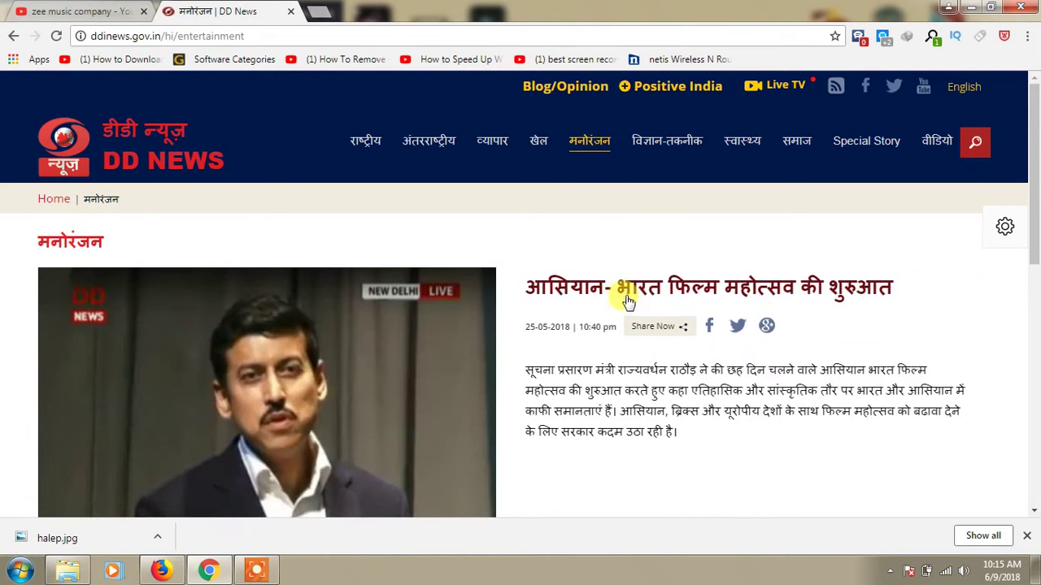
left_click(626, 293)
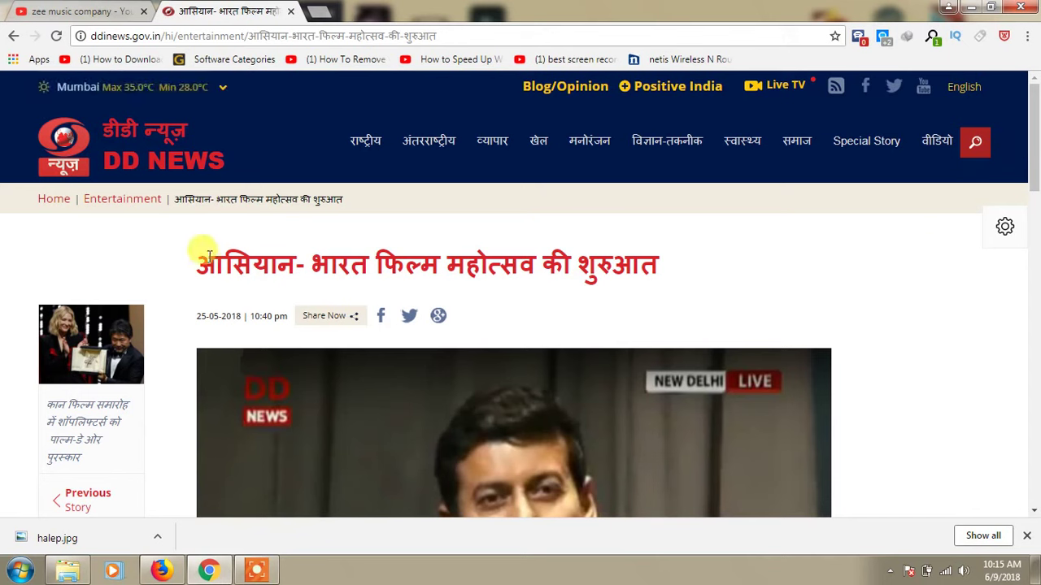
Copy the article's headline "आसियान- भारत फिल्म महोत्सव की शुरुआत" and paste it as the new post's title in Firefox.
left_click_drag(203, 255, 529, 300)
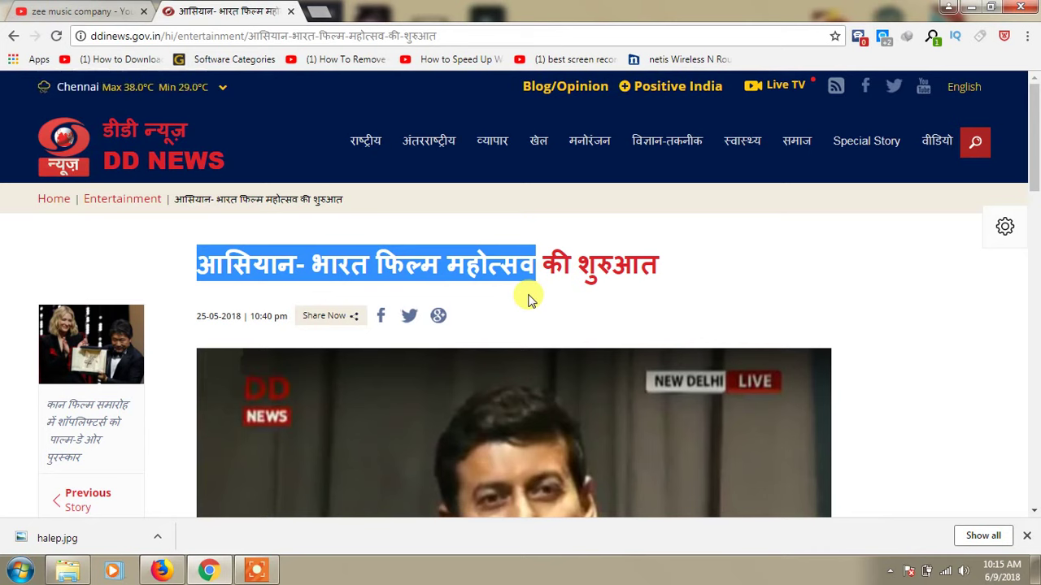
left_click_drag(655, 260, 191, 262)
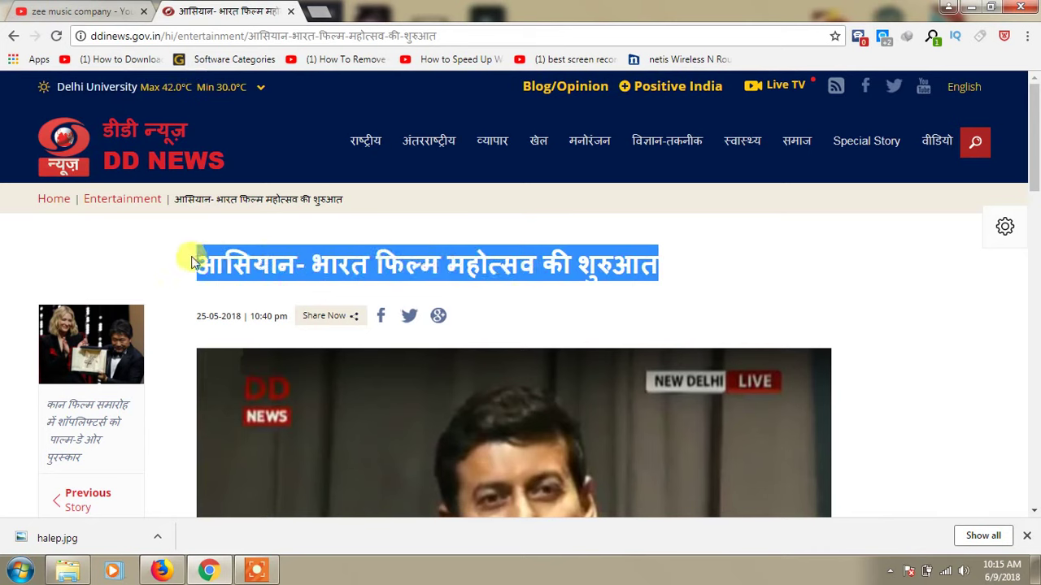
right_click(219, 259)
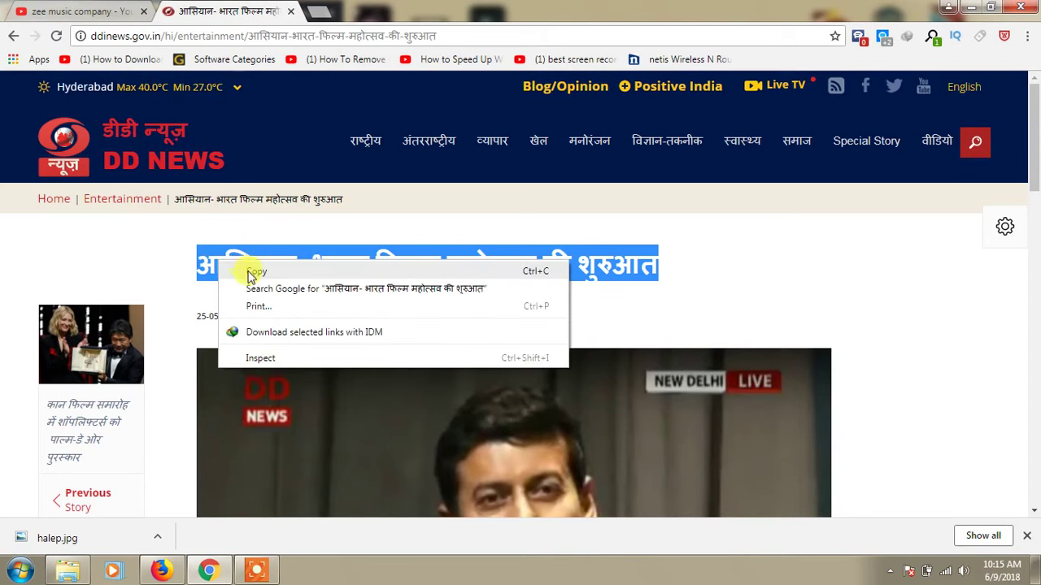
left_click(249, 269)
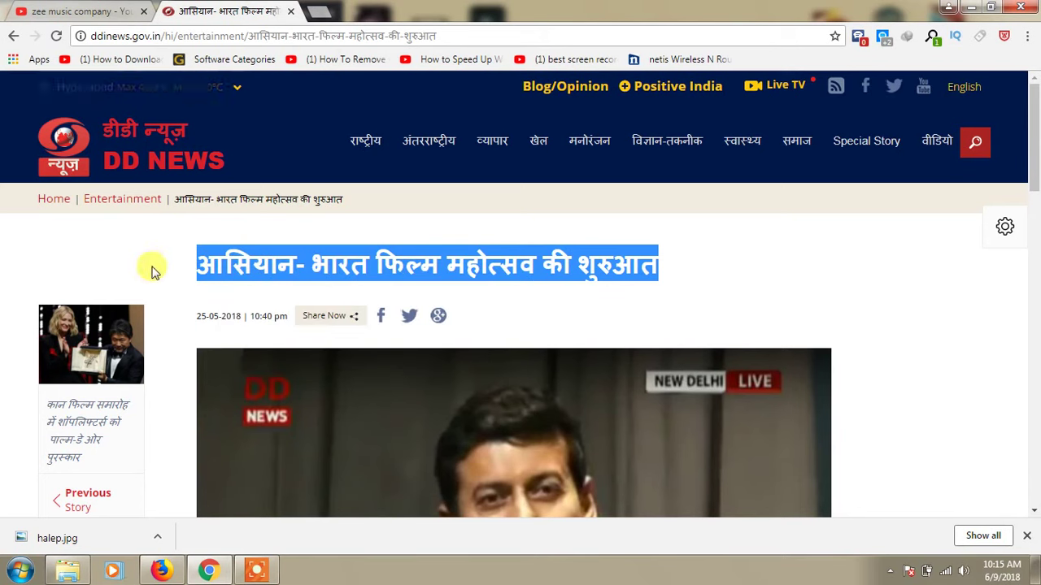
left_click(172, 573)
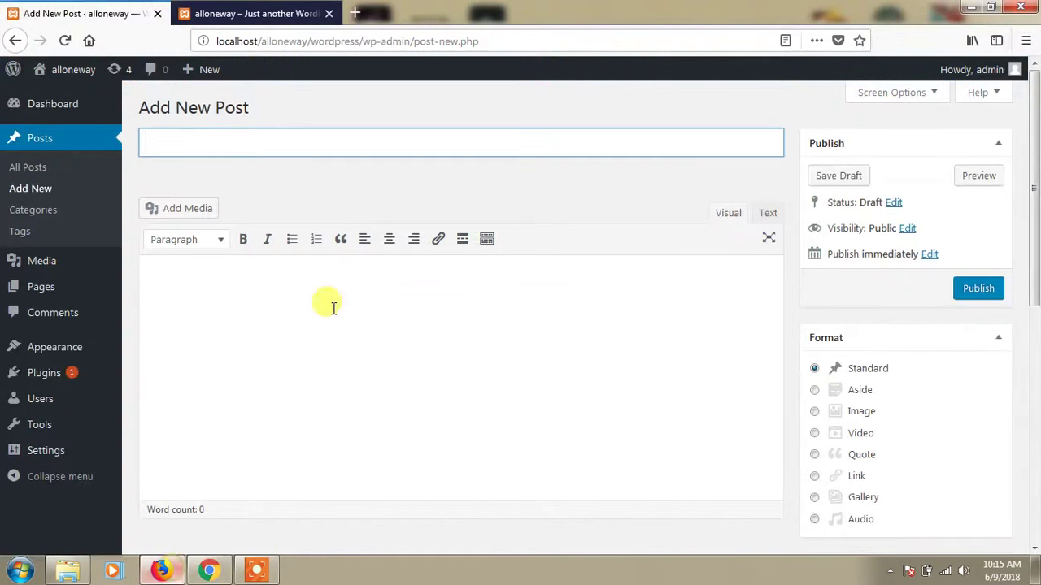
right_click(318, 146)
left_click(345, 213)
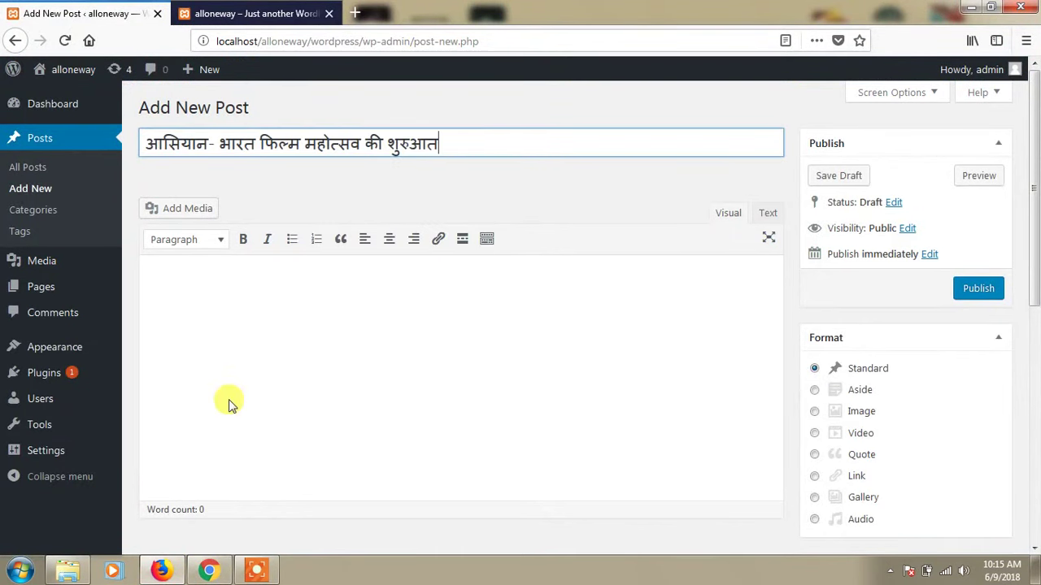
Copy the film festival article's bold introduction and first paragraph from Chrome, and paste them into the new post's body in Firefox.
left_click(216, 574)
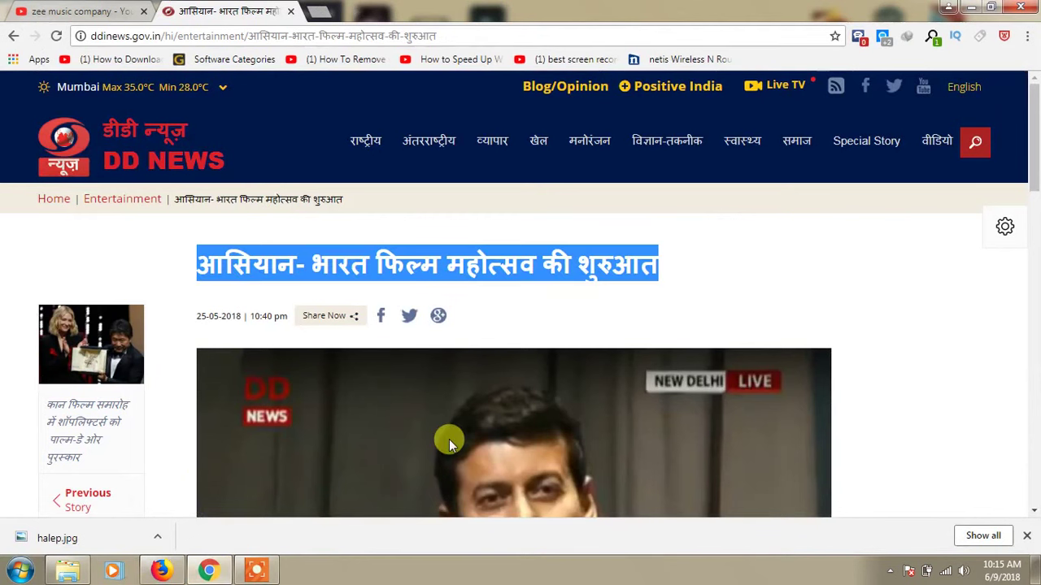
left_click_drag(1036, 134, 1036, 283)
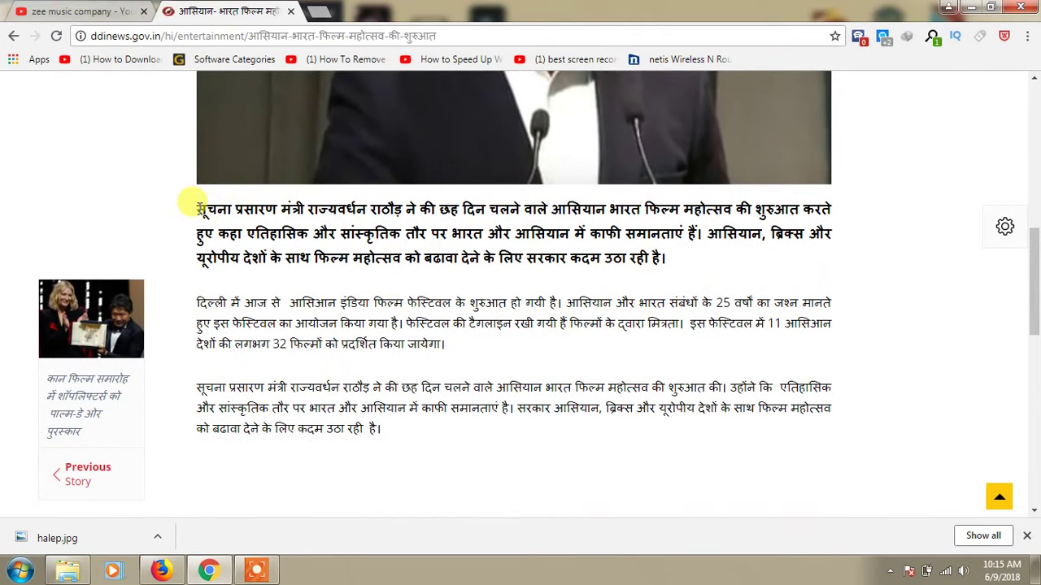
left_click_drag(197, 207, 459, 351)
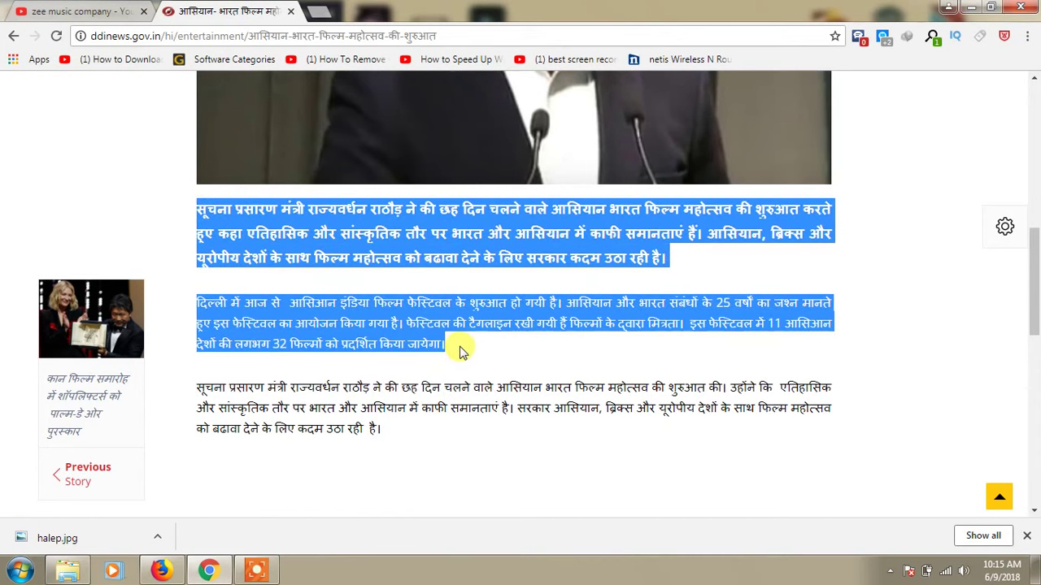
right_click(426, 338)
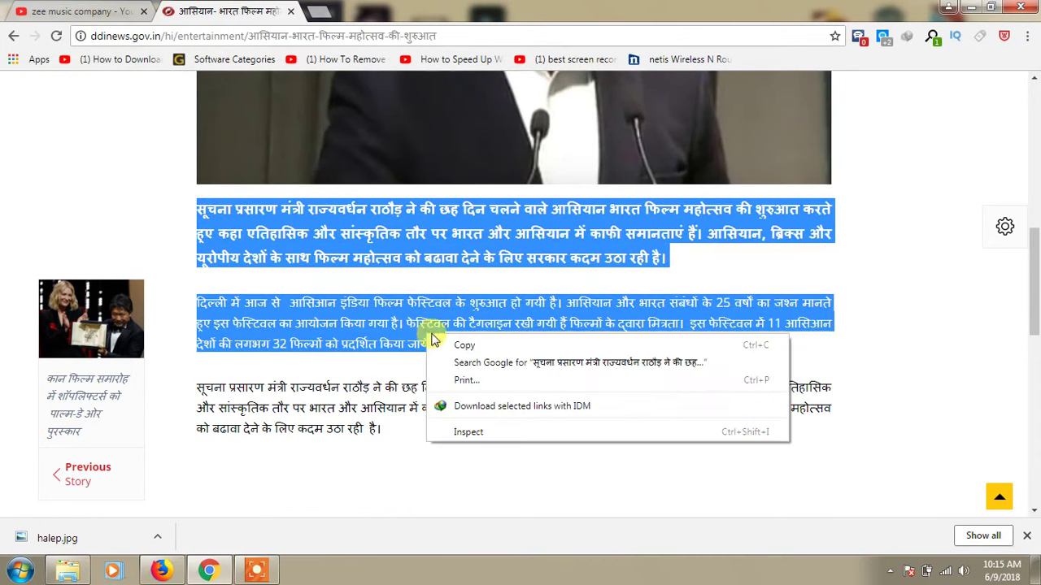
left_click(456, 343)
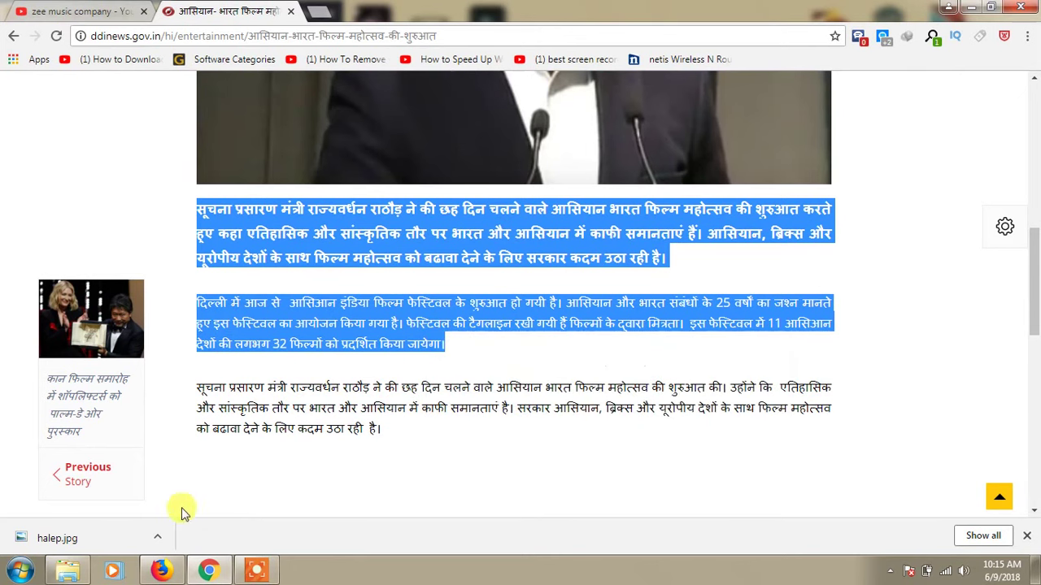
left_click(161, 570)
right_click(295, 342)
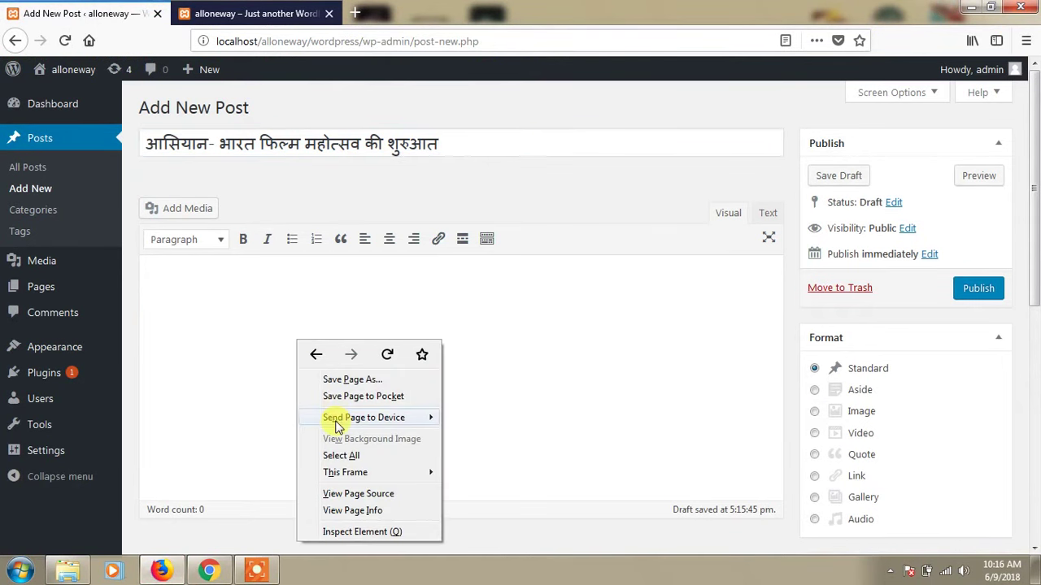
right_click(263, 340)
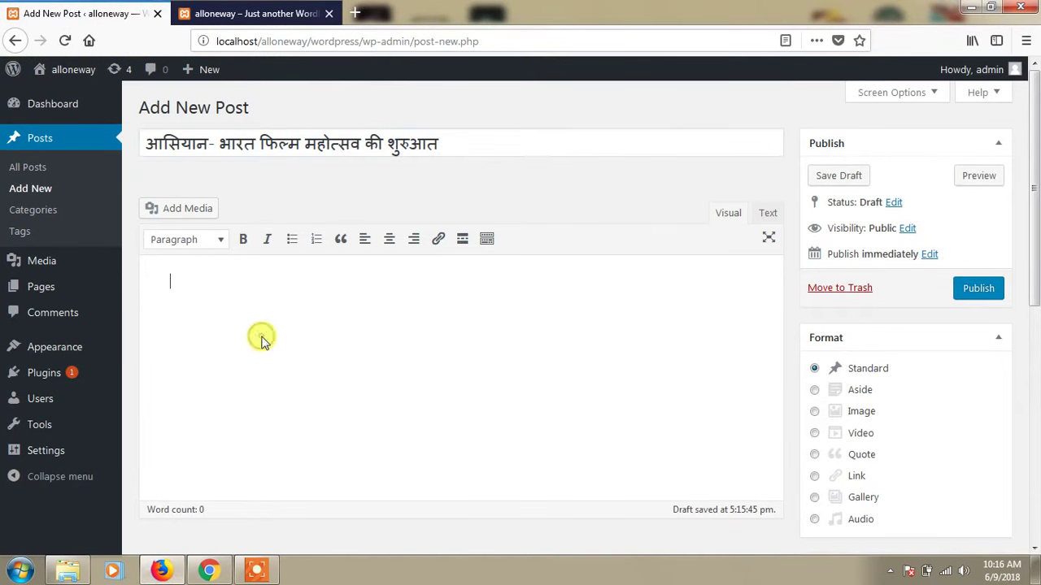
left_click(242, 296)
right_click(241, 298)
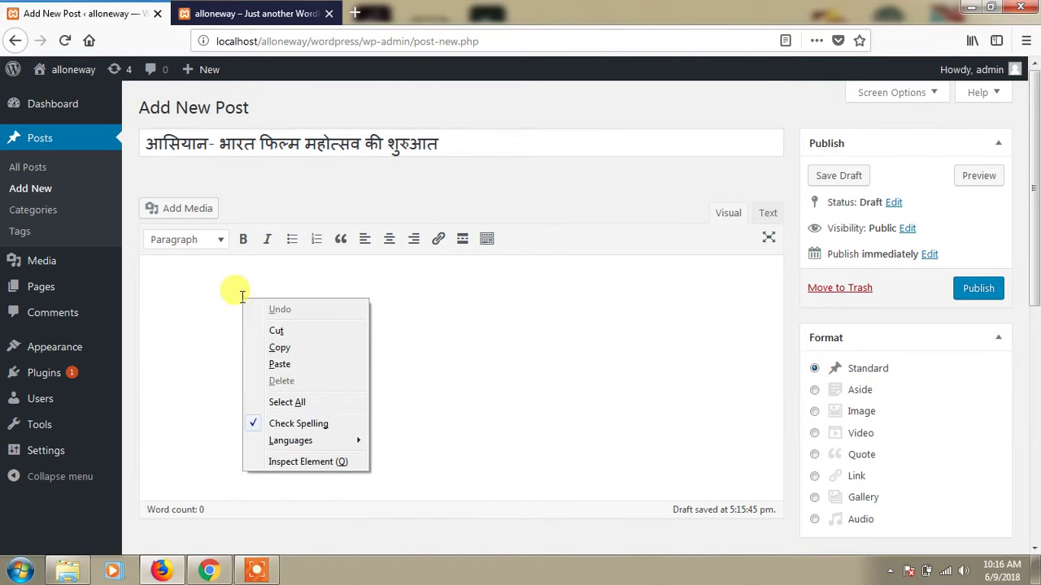
left_click(280, 368)
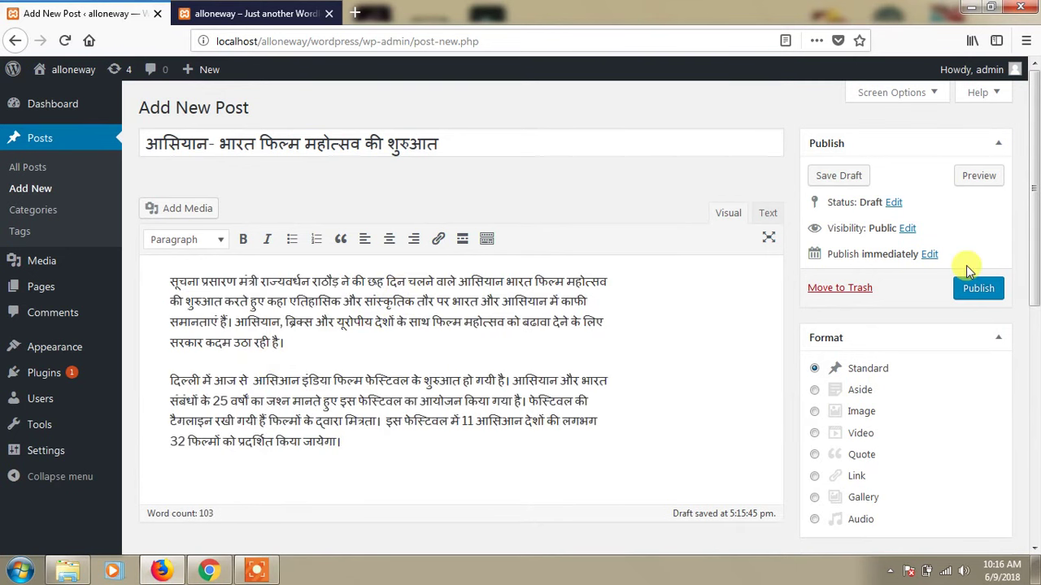
Set the existing media library image rajyavardhan-rathore as the post's featured image.
left_click_drag(1036, 166, 1032, 398)
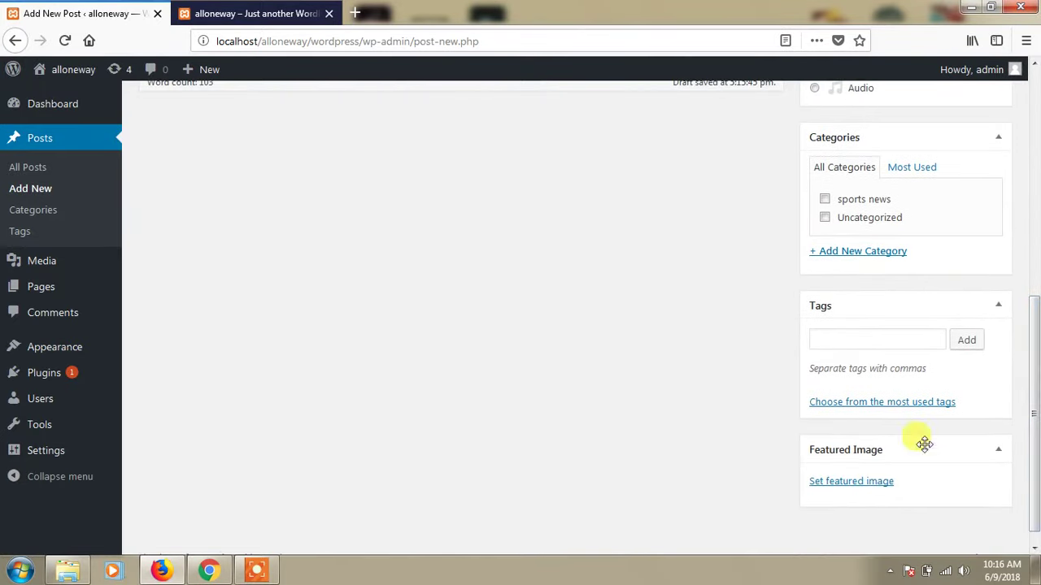
left_click(872, 483)
left_click(208, 236)
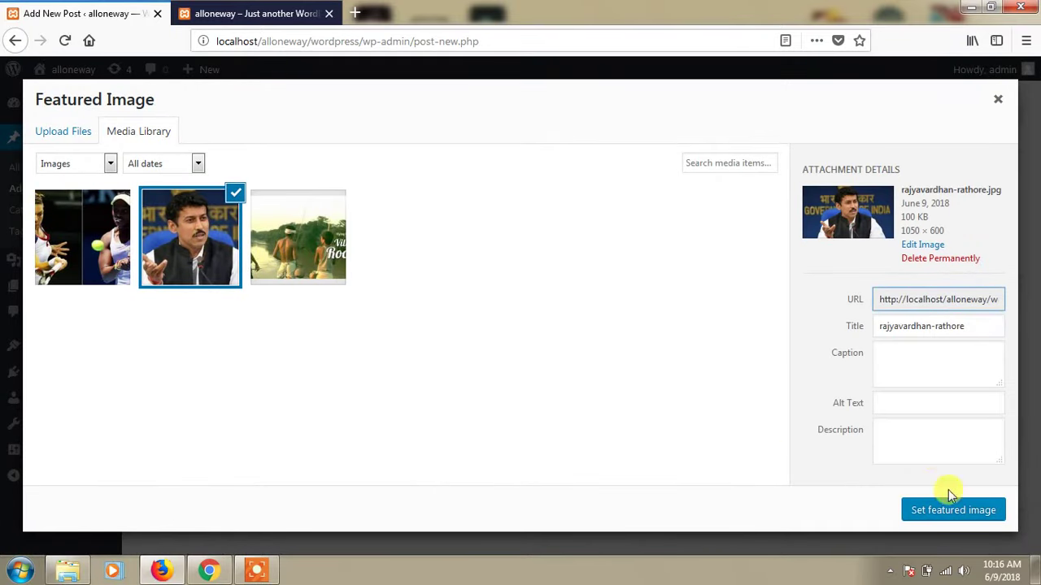
left_click(953, 511)
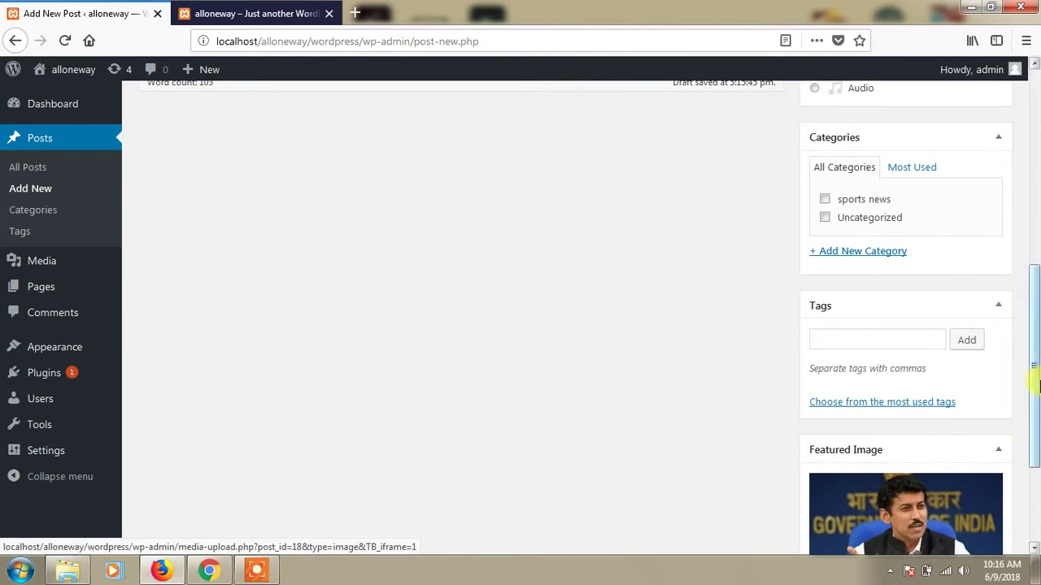
Add a new category "bollywood news" to the film festival post and publish the post.
left_click_drag(1037, 394, 1037, 322)
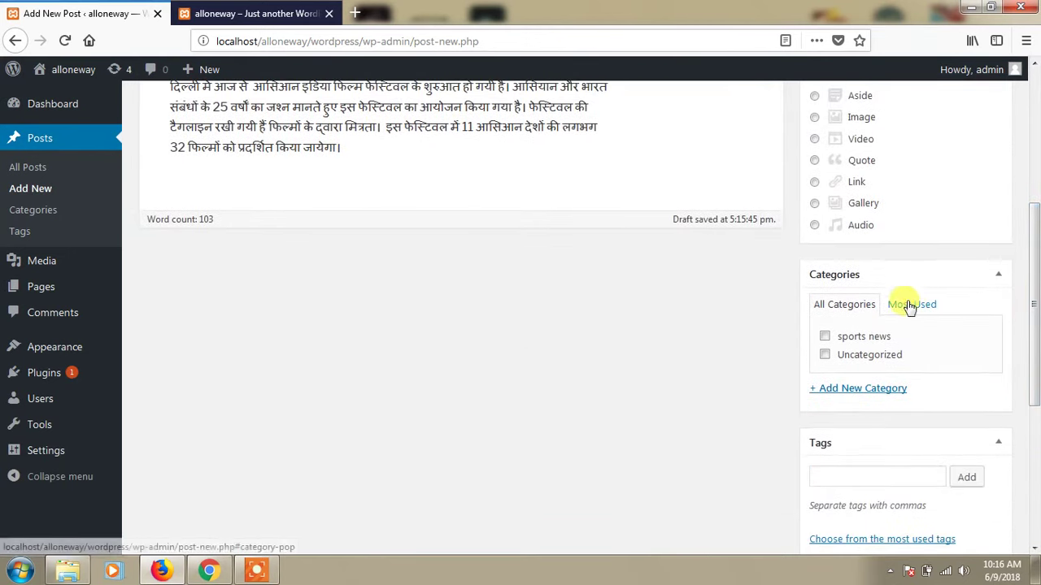
left_click(843, 389)
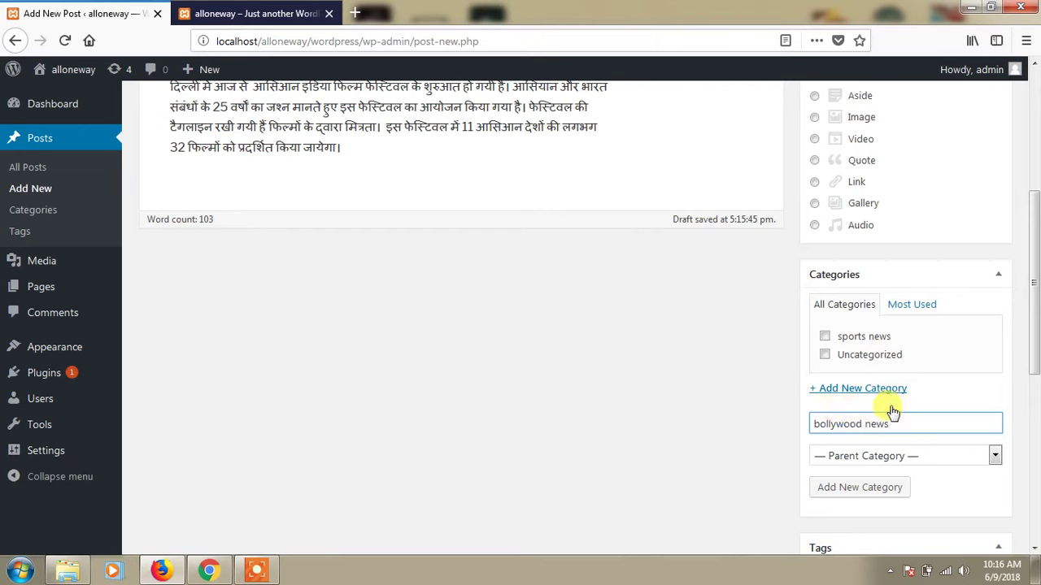
left_click(891, 488)
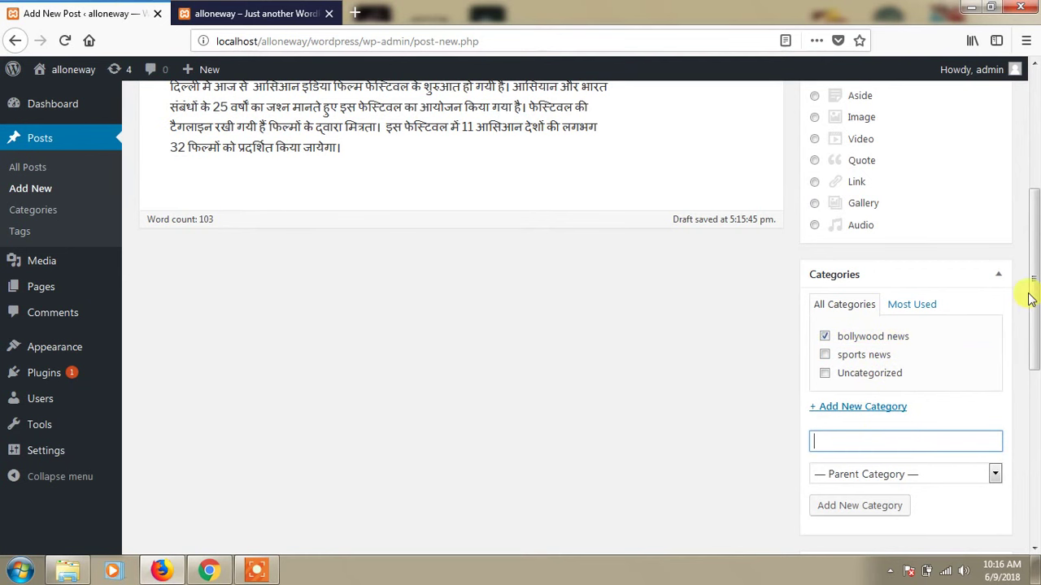
scroll(1037, 289, "up", 5)
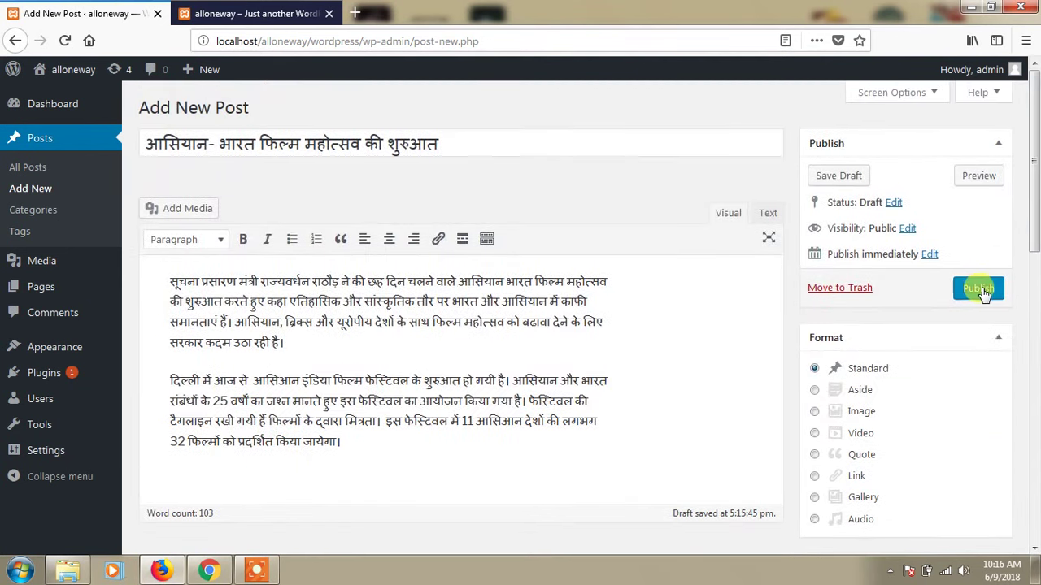
left_click(979, 289)
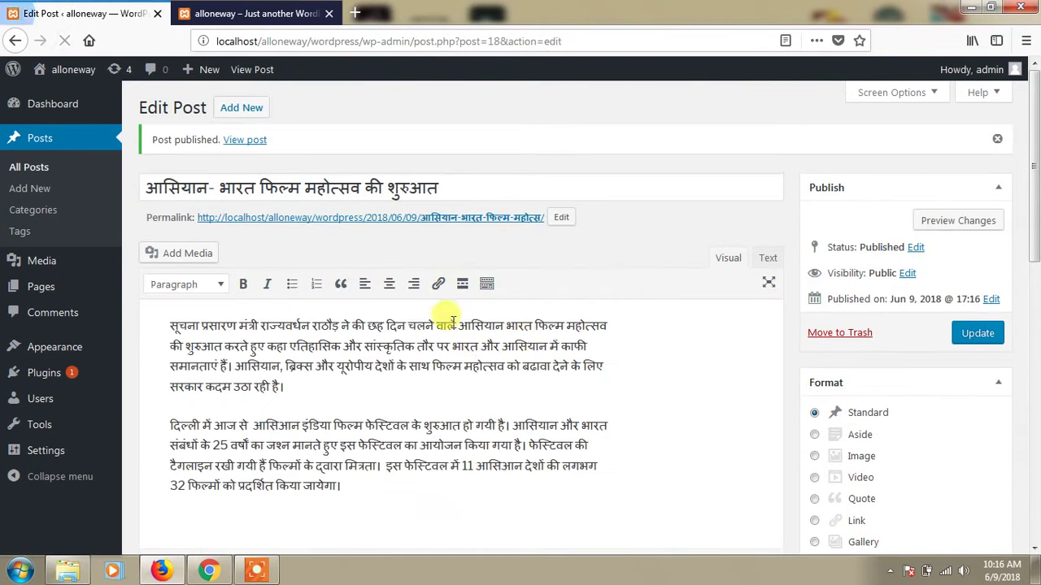
Reload the alloneway site's home page and examine the published film festival post and the category list.
left_click(244, 10)
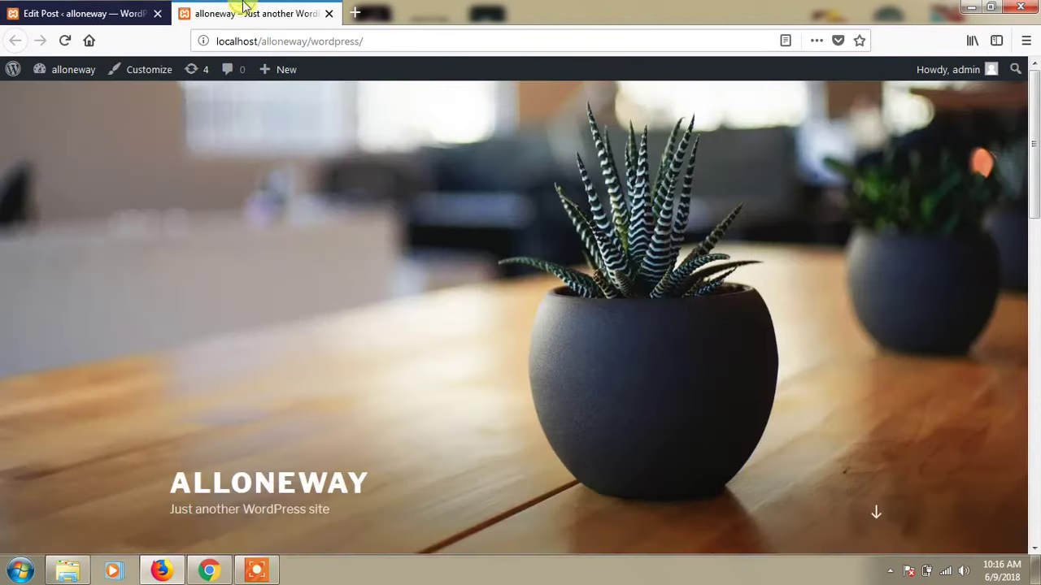
left_click(67, 41)
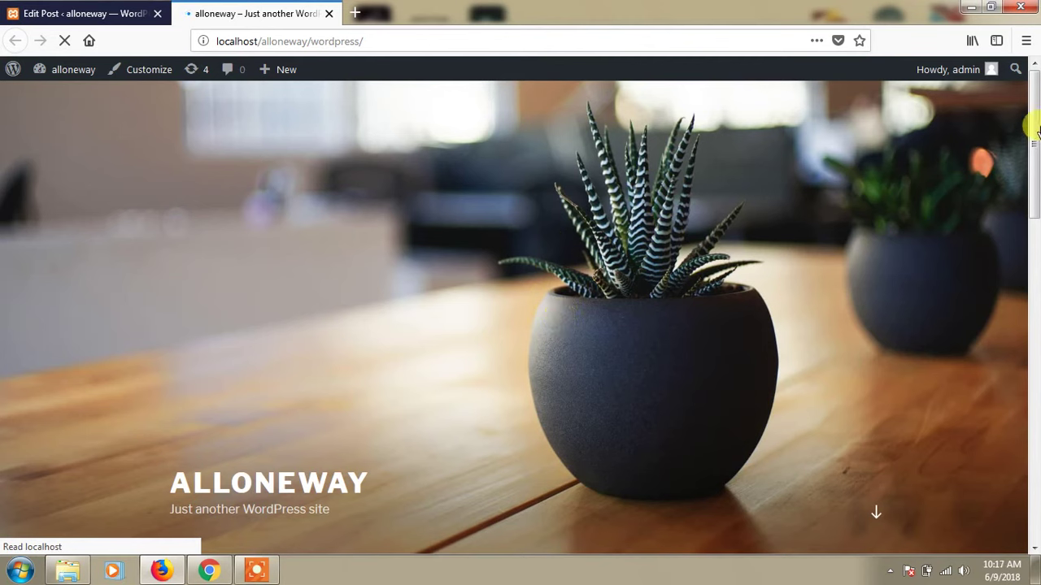
left_click_drag(1035, 122, 1032, 94)
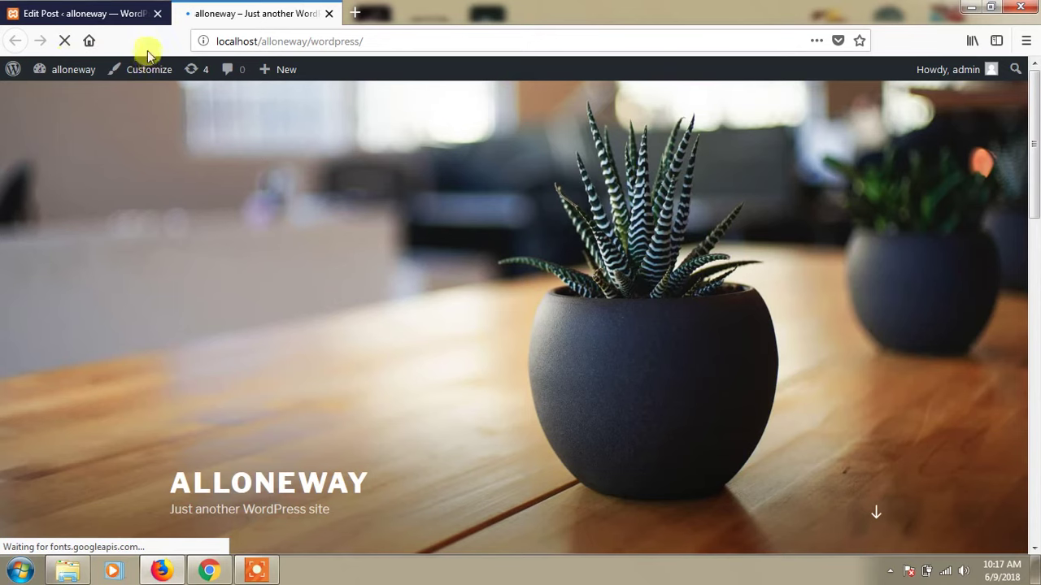
left_click(101, 12)
left_click(230, 10)
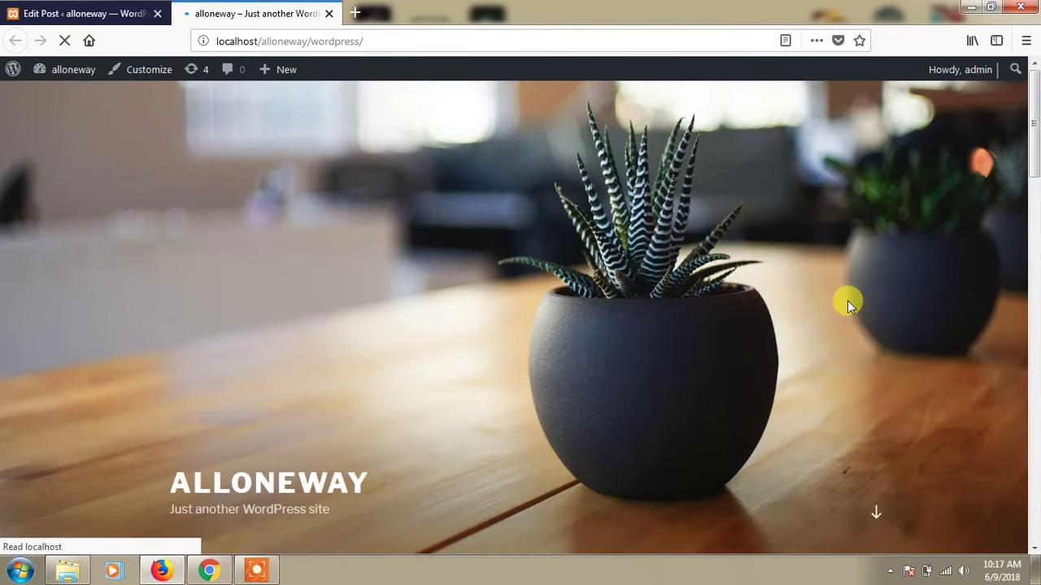
left_click_drag(1036, 130, 1033, 313)
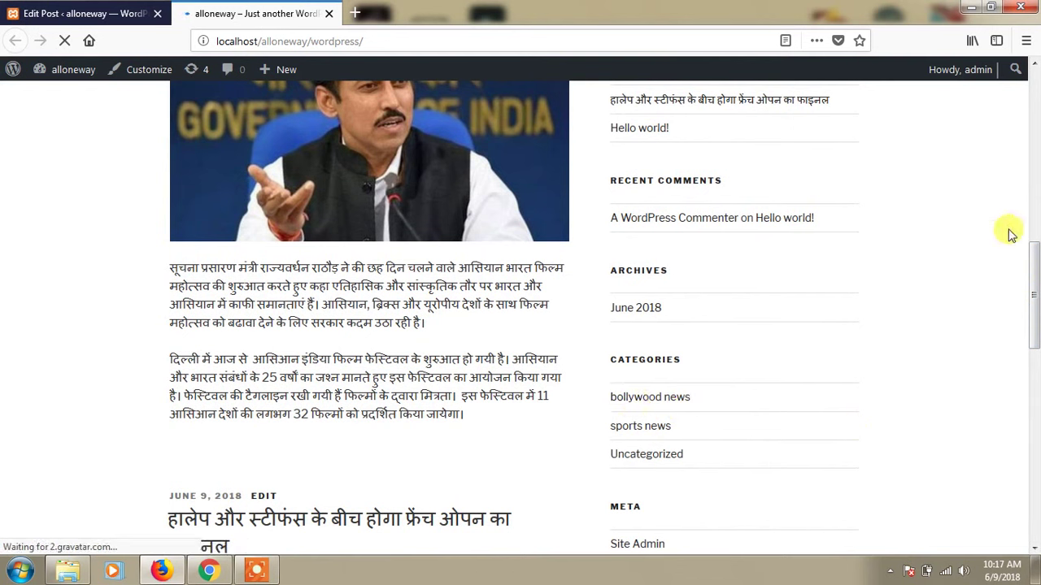
left_click_drag(1034, 272, 1034, 234)
scroll(1034, 233, "up", 10)
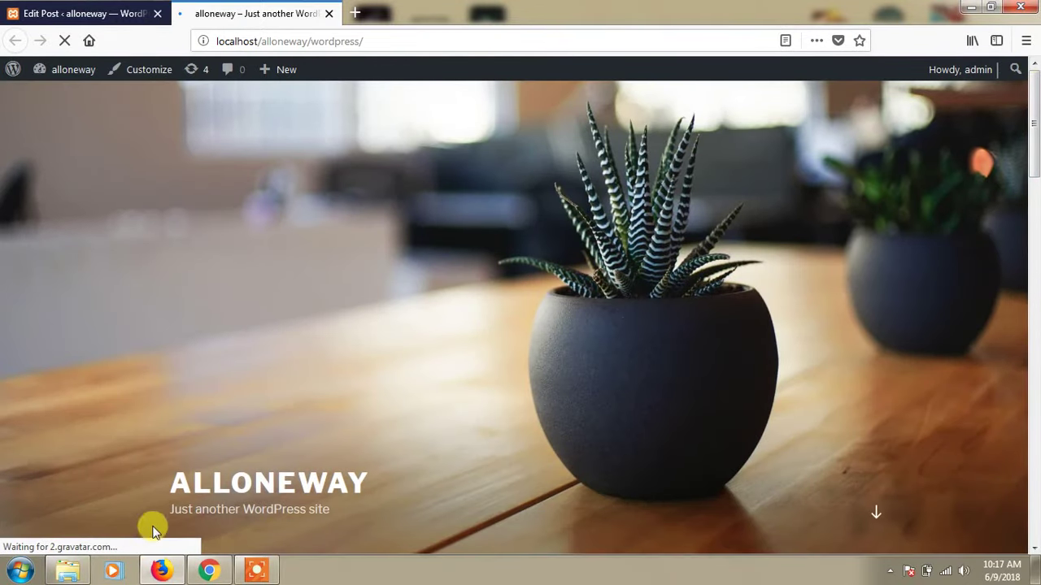
Return to the WordPress admin and start another new post with its title field ready for entry.
mouse_move(208, 574)
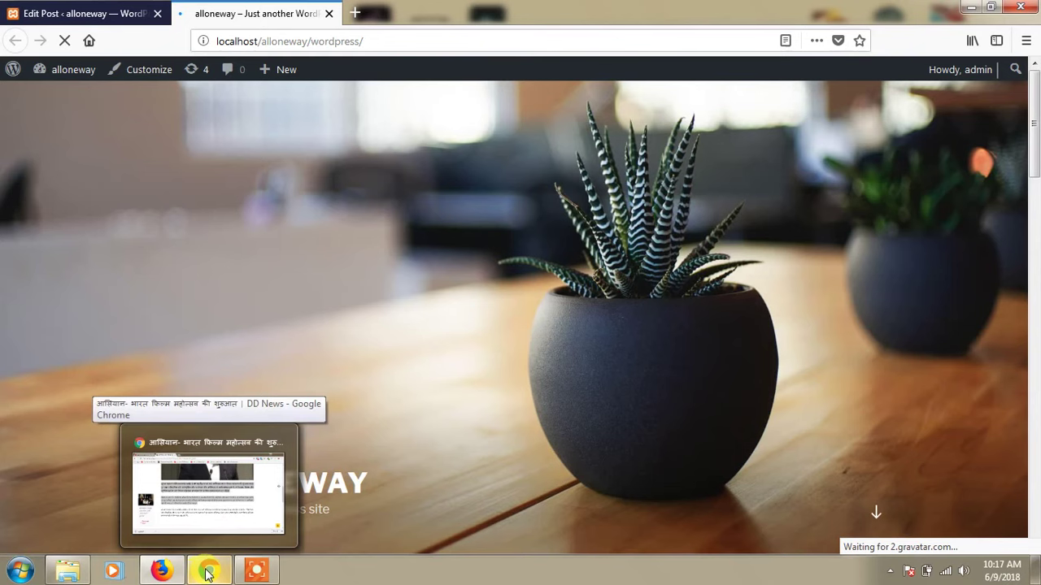
left_click(173, 577)
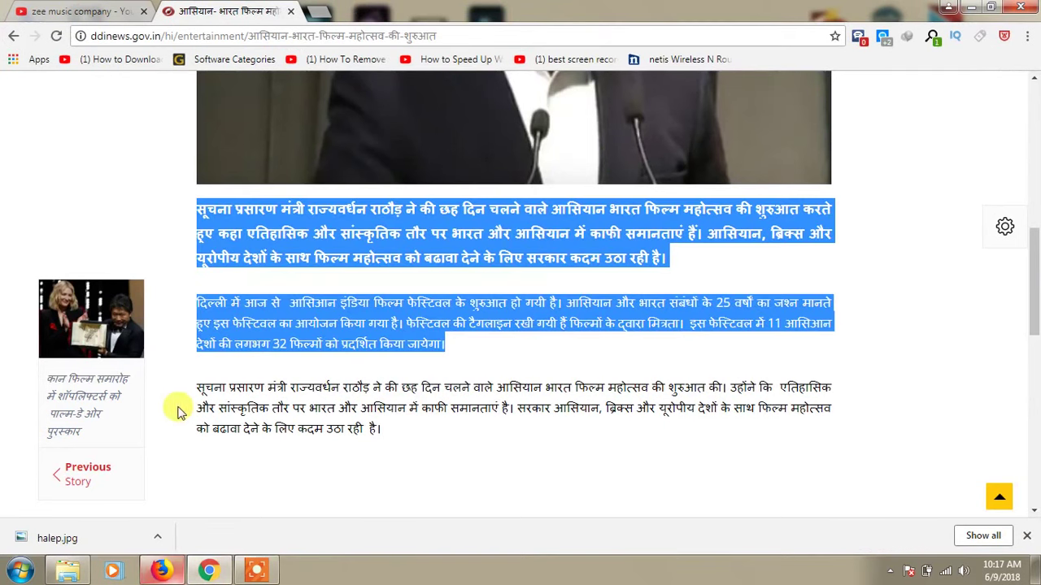
left_click(161, 571)
left_click(93, 13)
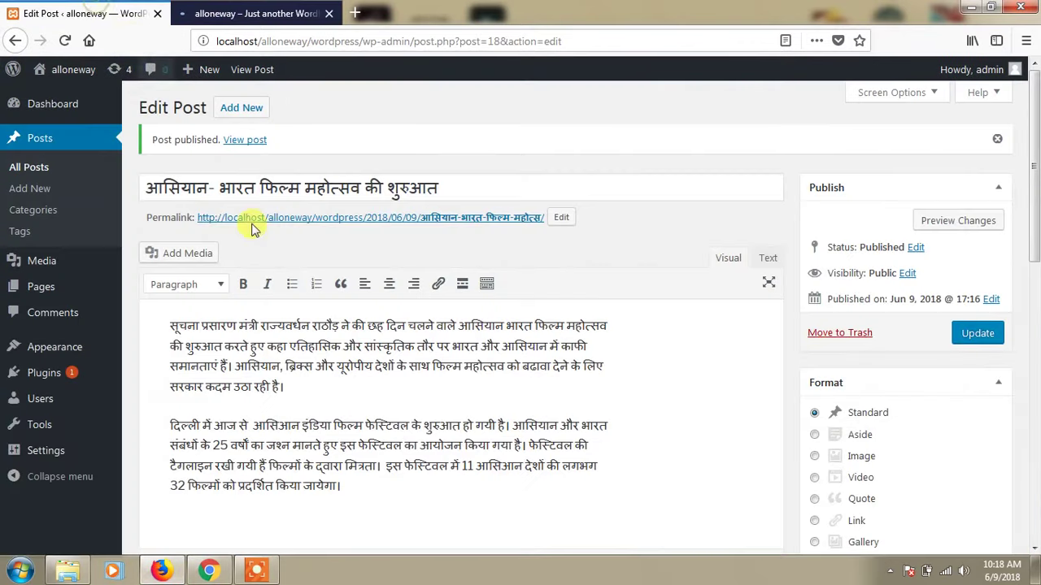
left_click(27, 189)
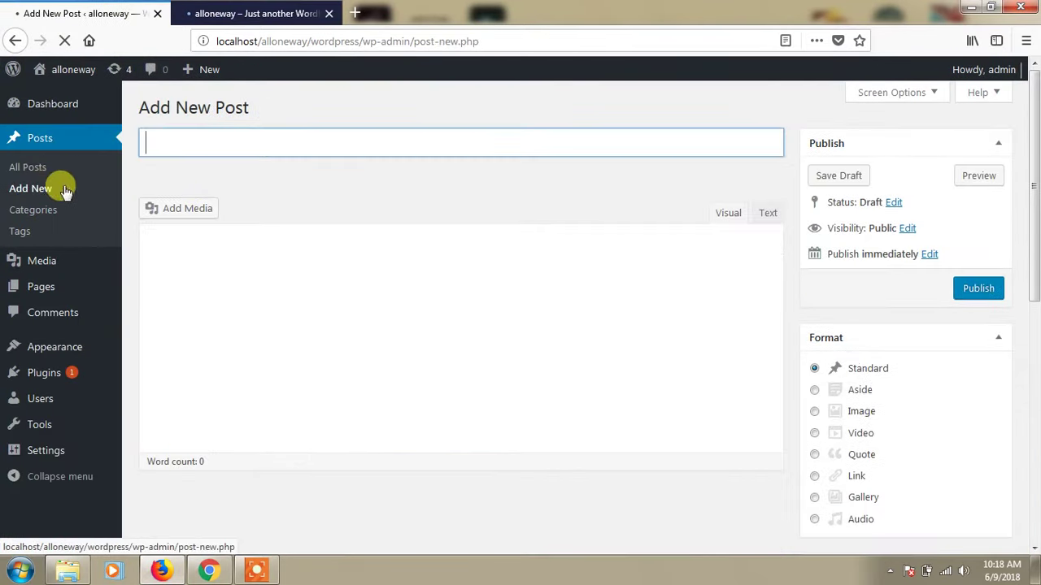
left_click(255, 144)
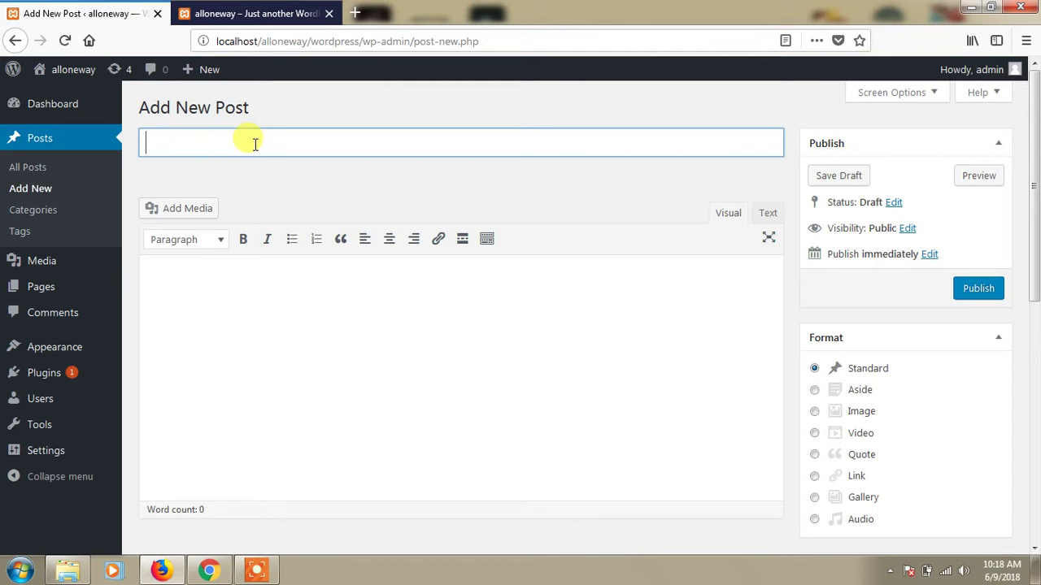
Switch to Chrome and open the article "विश्व तंबाकू निषेध दिवस आज" from DD News's स्वास्थ्य section.
left_click(209, 571)
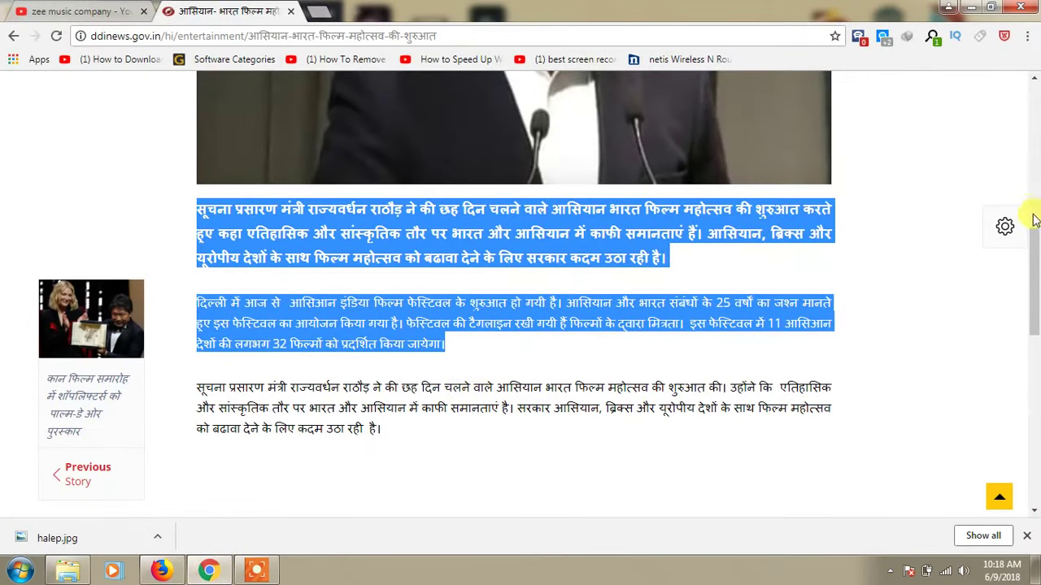
left_click_drag(1033, 235, 1029, 93)
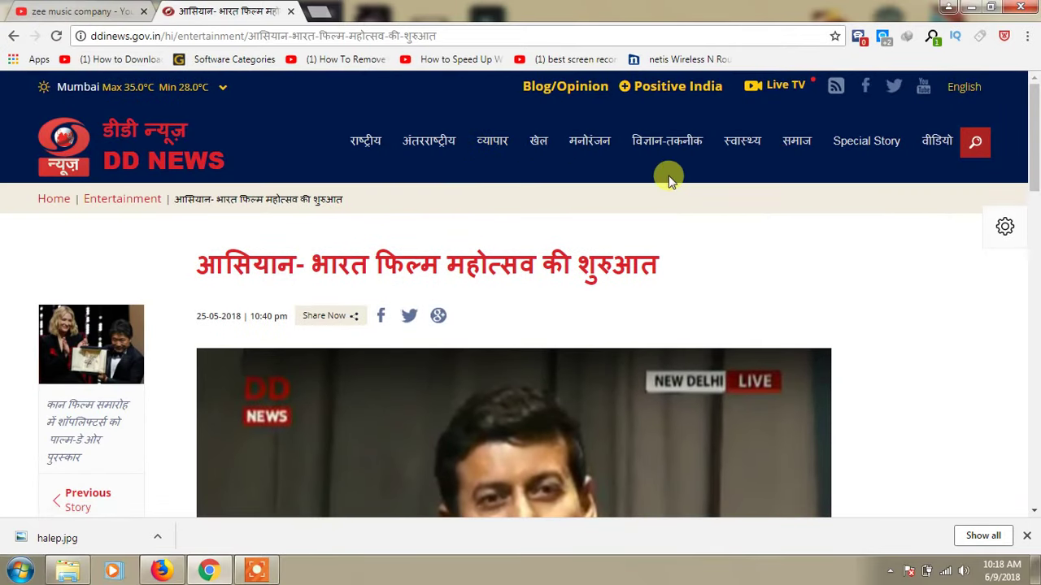
left_click(744, 143)
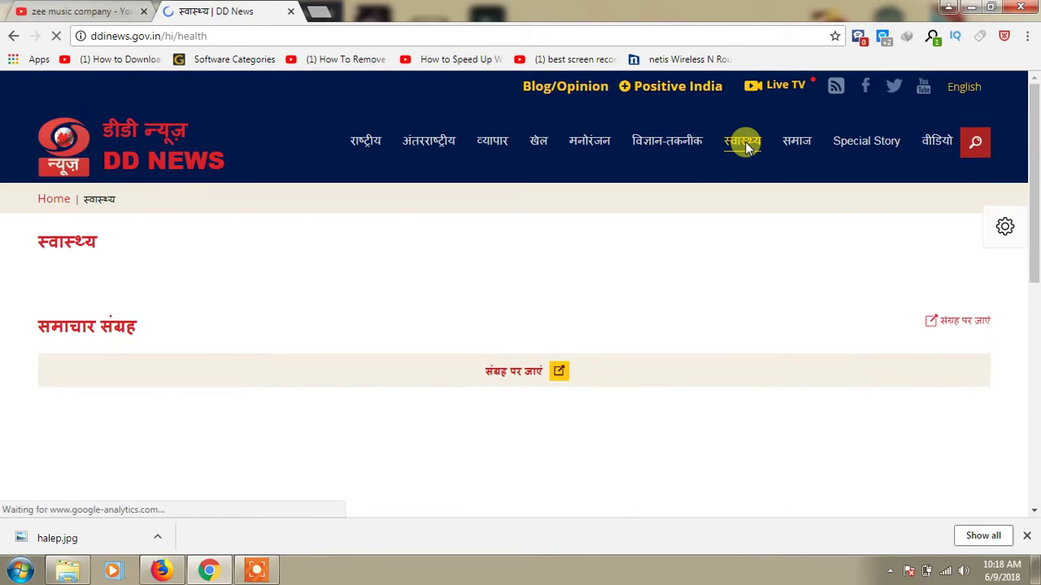
left_click_drag(1037, 183, 1034, 154)
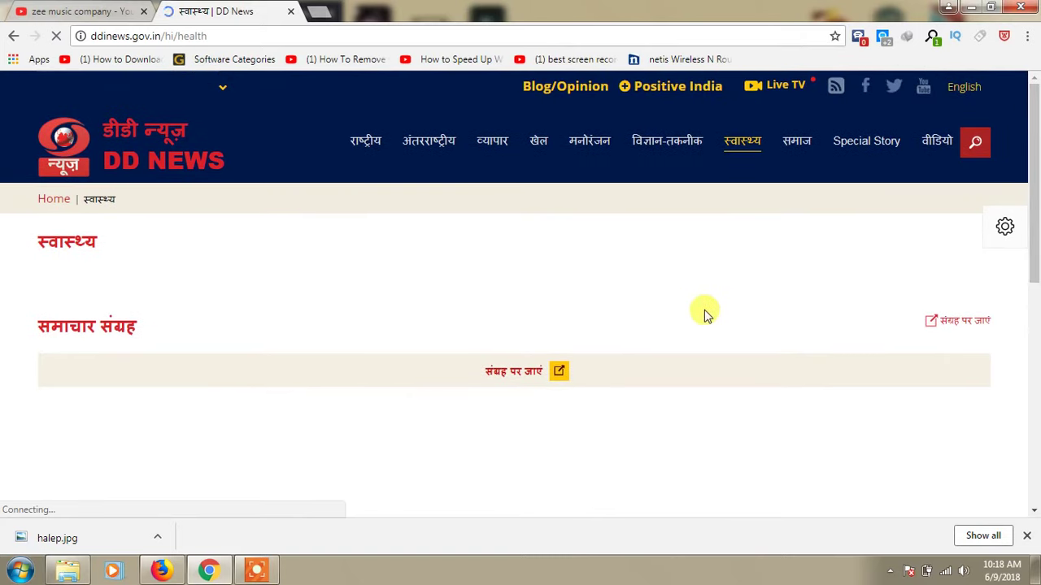
left_click_drag(1037, 132, 1036, 86)
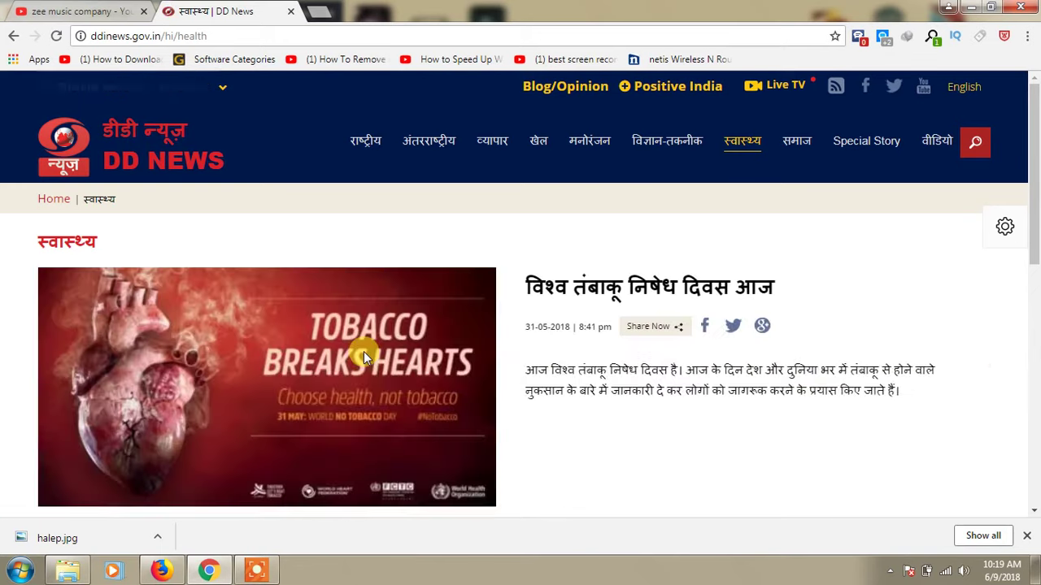
left_click(562, 297)
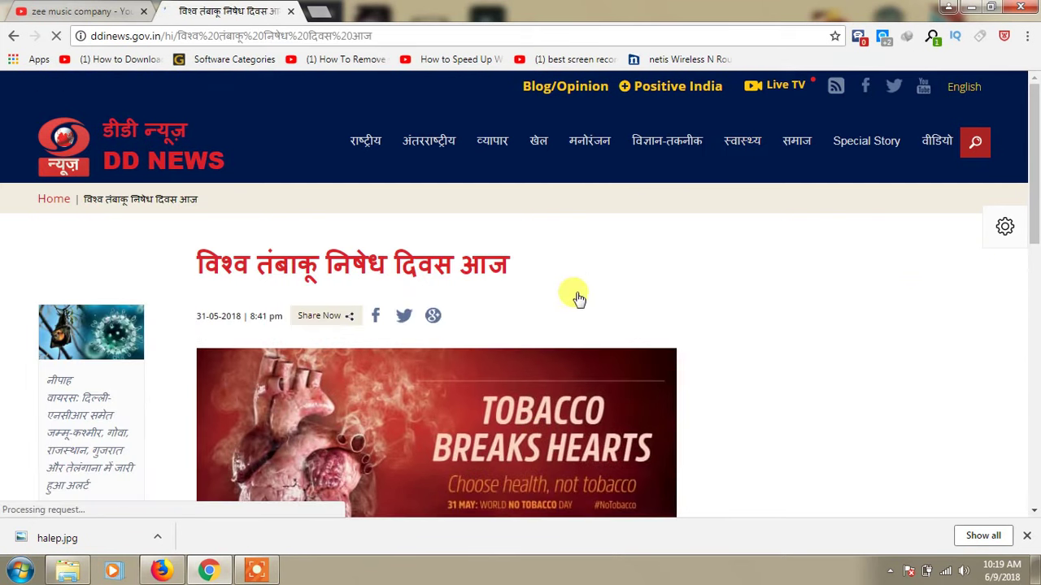
Copy the article's headline "विश्व तंबाकू निषेध दिवस आज" and paste it as the new post's title in Firefox.
left_click_drag(195, 259, 529, 283)
key("ctrl+c")
right_click(481, 262)
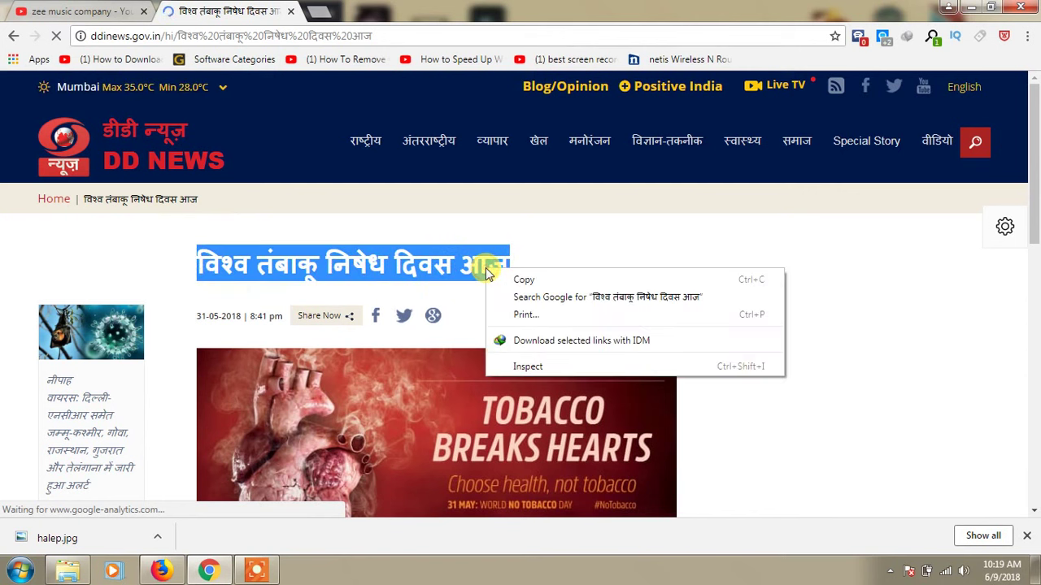
left_click(526, 278)
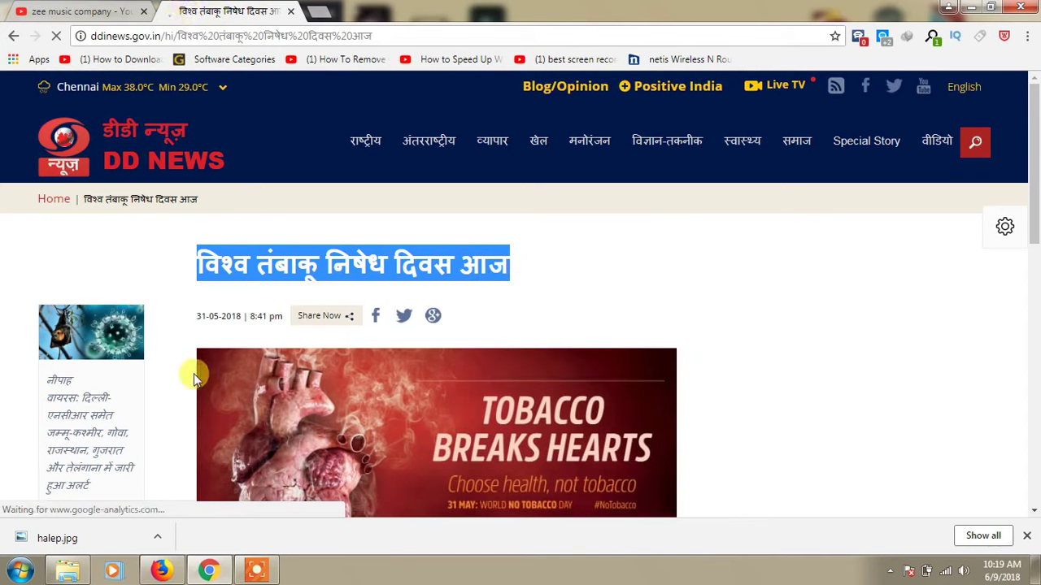
left_click(161, 571)
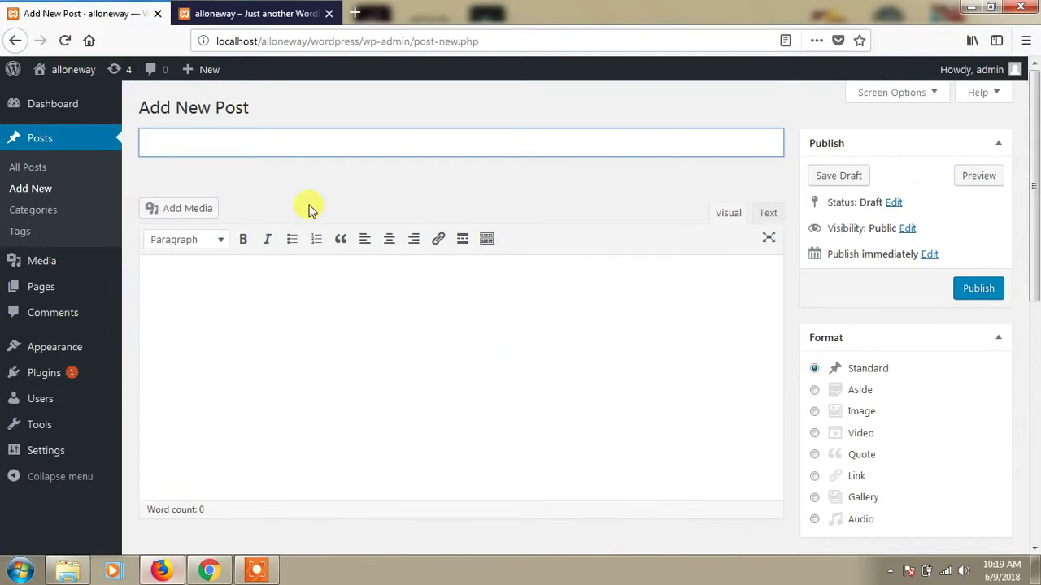
right_click(270, 141)
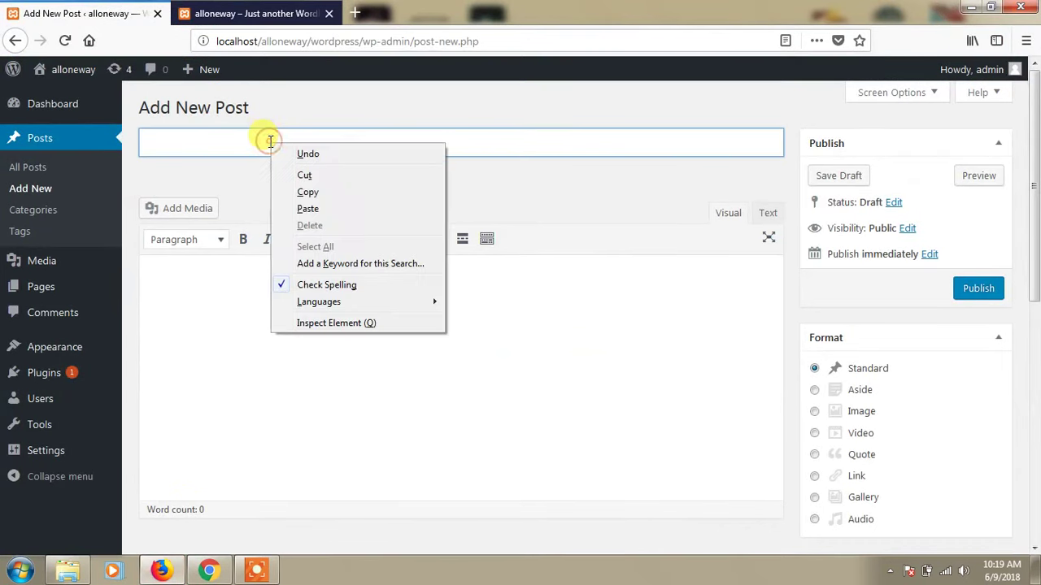
left_click(304, 206)
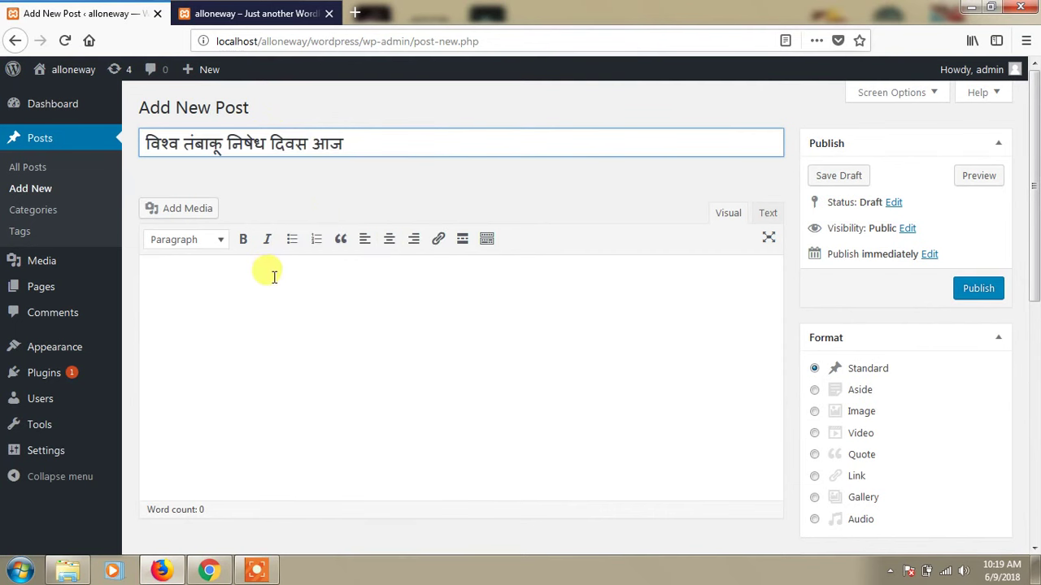
Switch to Chrome and save the article's tobacco image to the Desktop as the JPEG world-no-tobacco-day-heart.
left_click(209, 570)
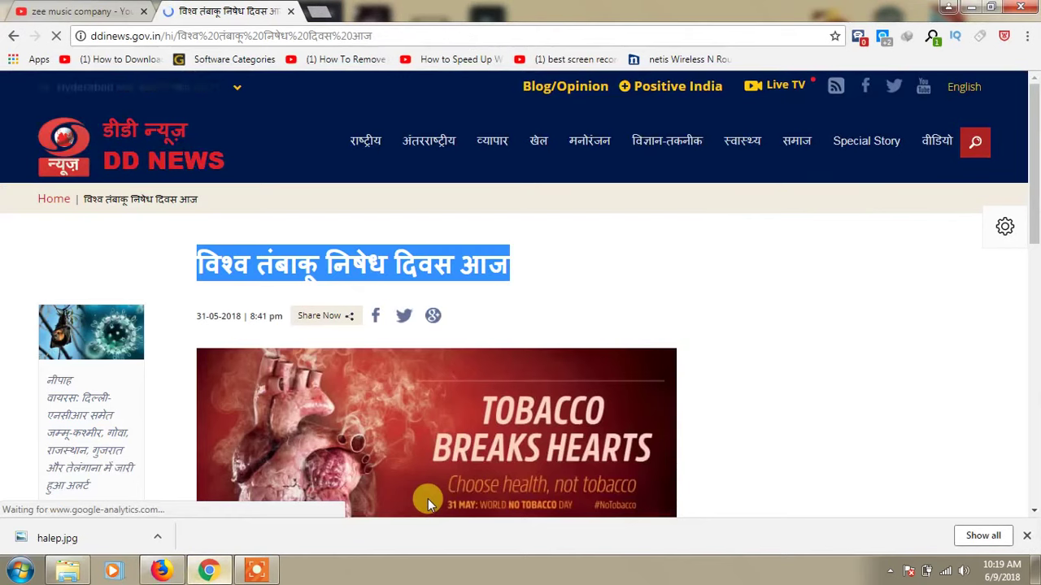
right_click(639, 382)
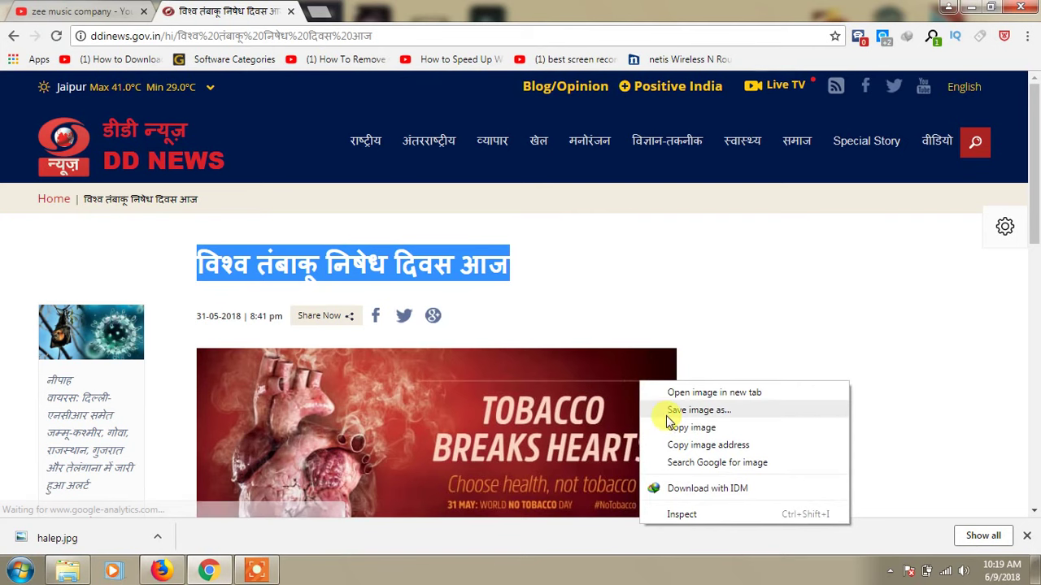
left_click(668, 413)
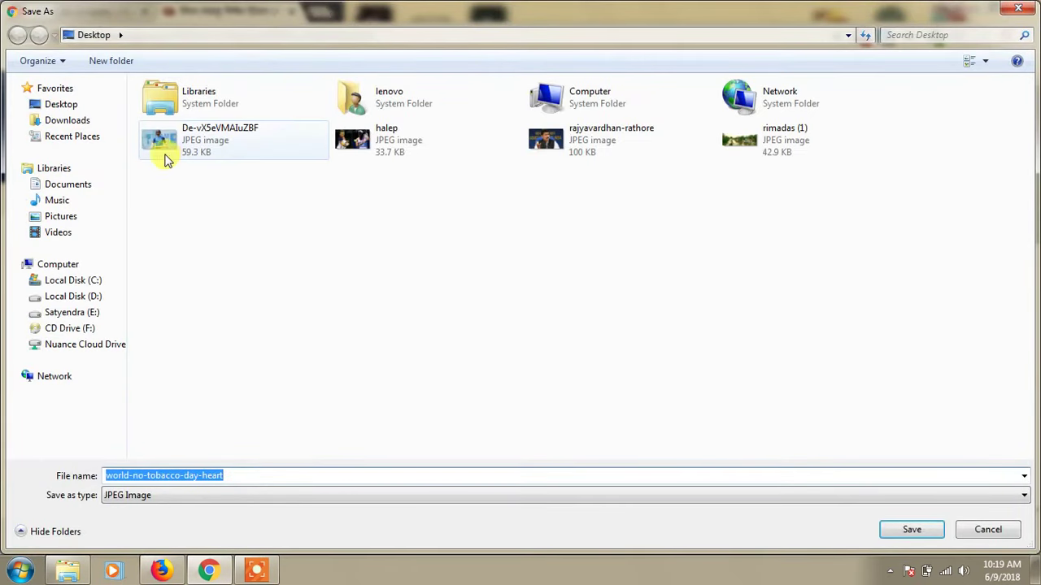
left_click(91, 108)
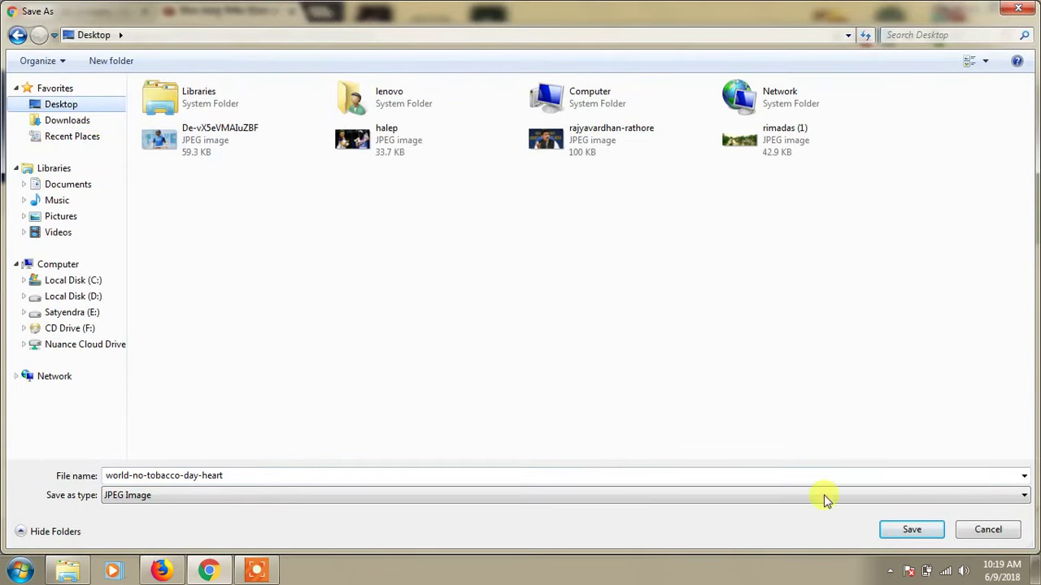
left_click(909, 532)
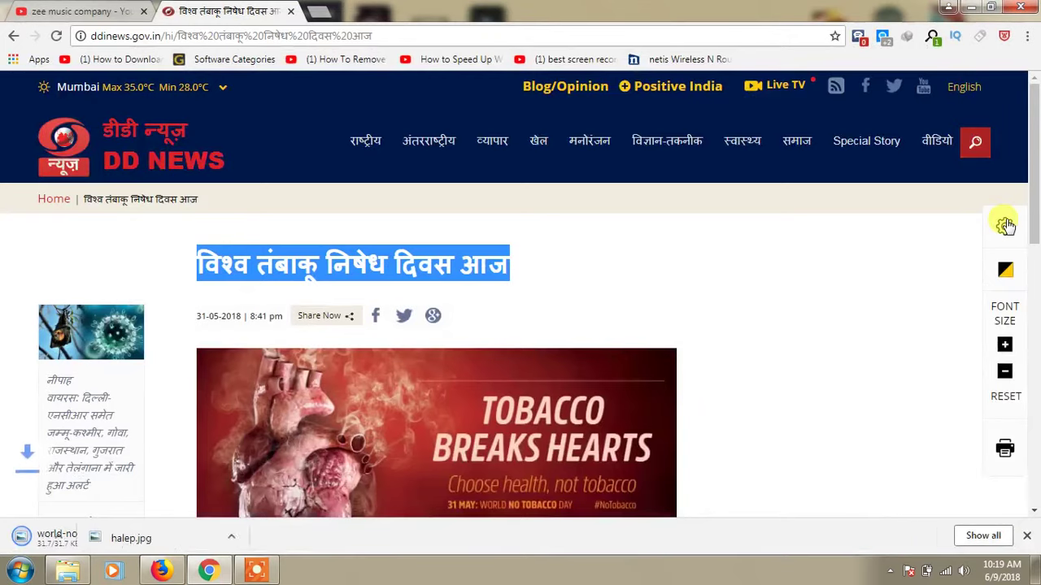
Copy the tobacco article's bold intro and body paragraph and paste them as the new post's body text in Firefox.
scroll(1003, 225, "down", 5)
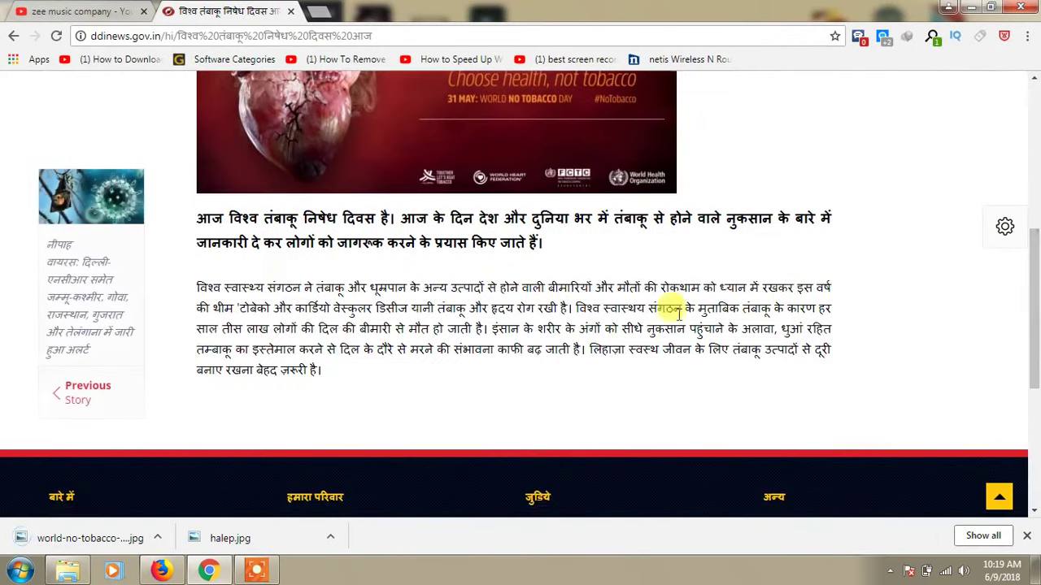
left_click_drag(199, 216, 362, 378)
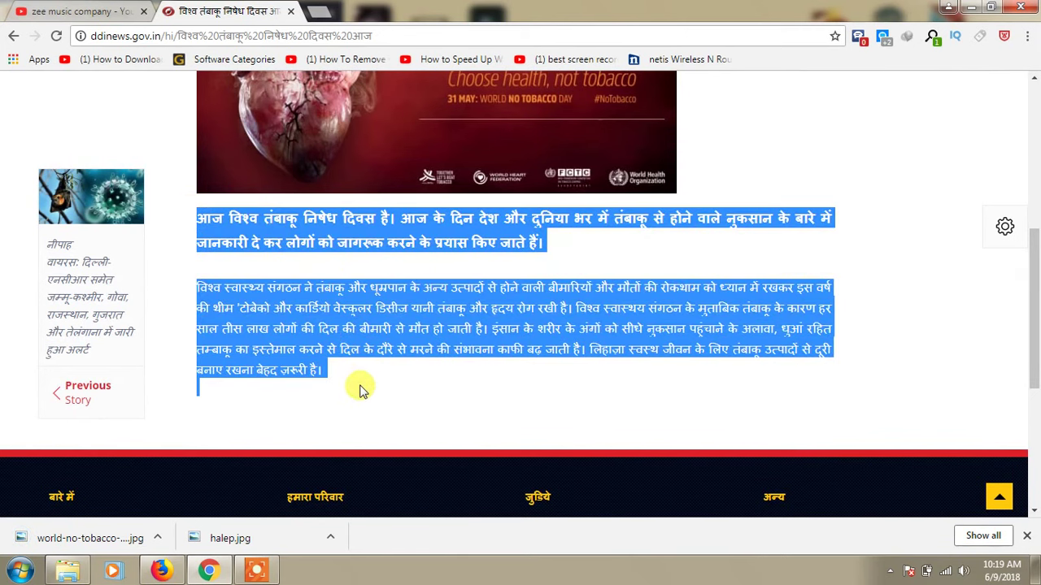
right_click(343, 316)
left_click(376, 328)
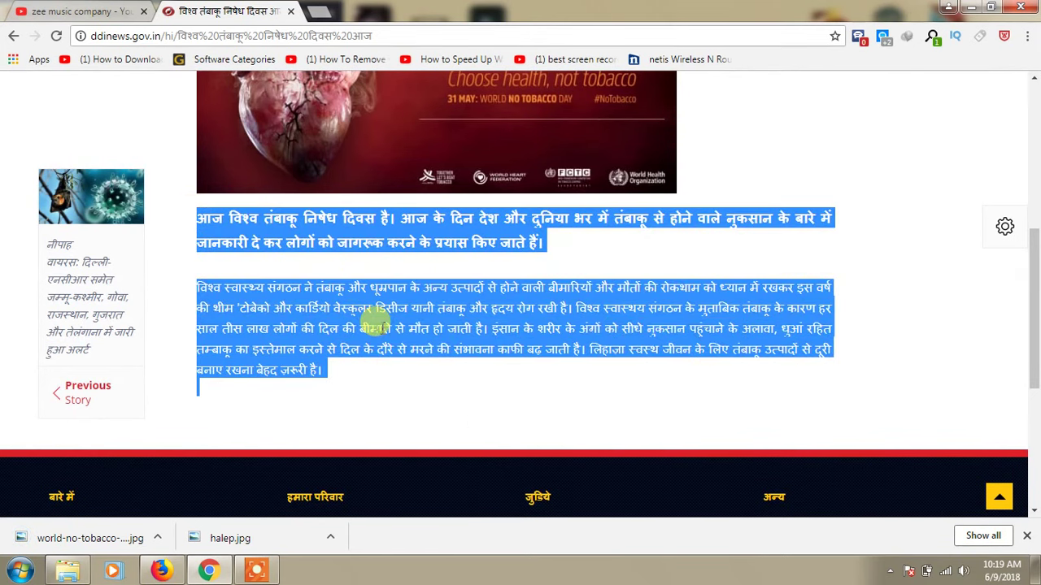
left_click(162, 571)
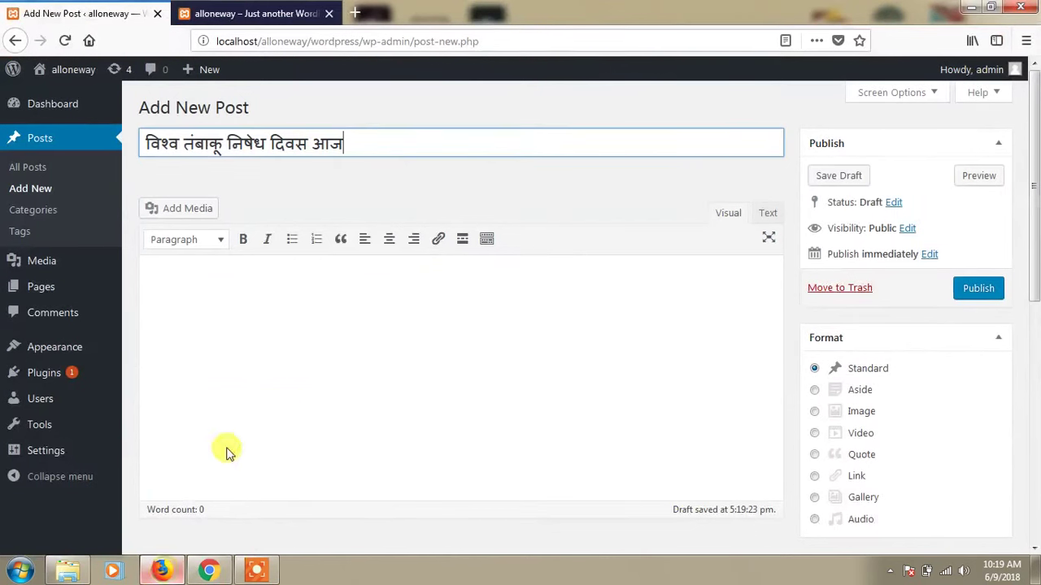
left_click(314, 281)
right_click(315, 285)
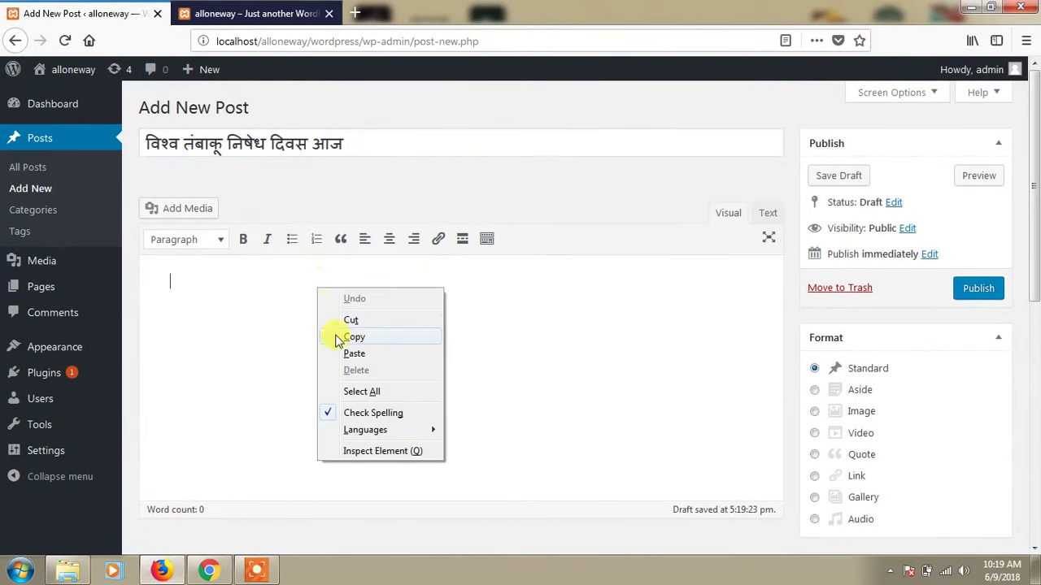
left_click(348, 355)
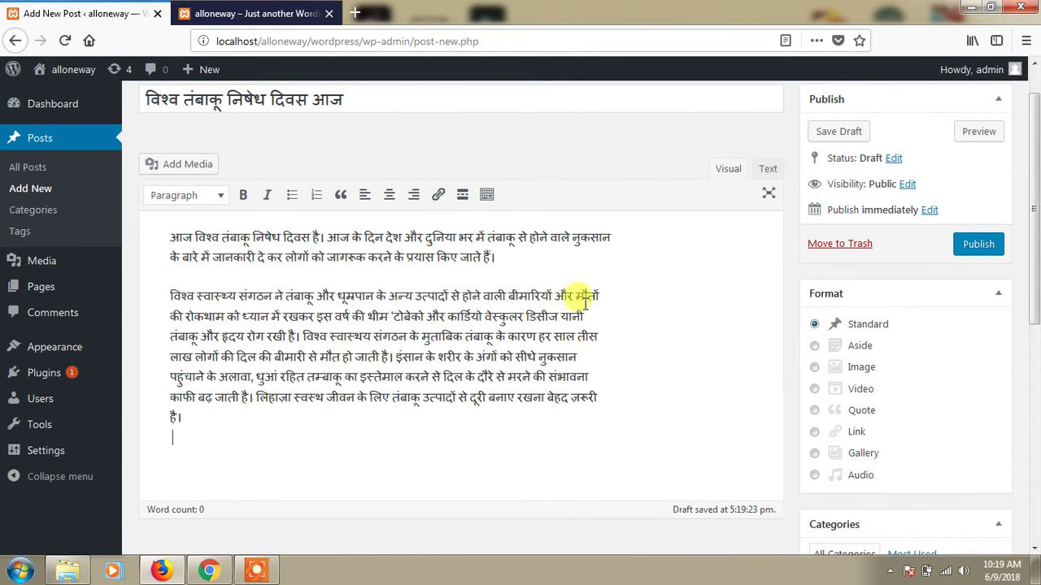
Upload world-no-tobacco-day-heart from the Desktop and set it as the post's featured image.
left_click_drag(1035, 254, 1034, 426)
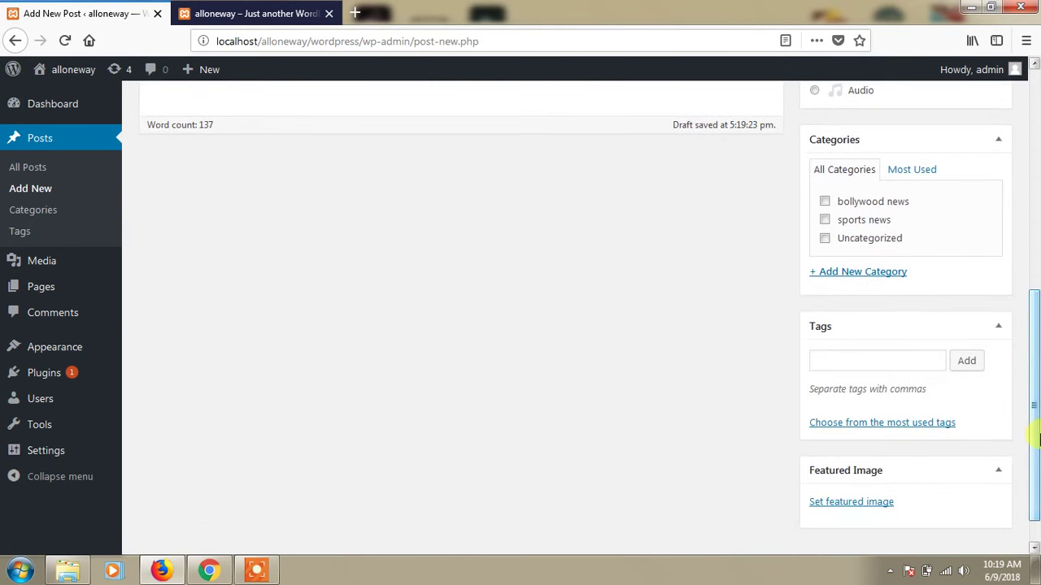
left_click(878, 500)
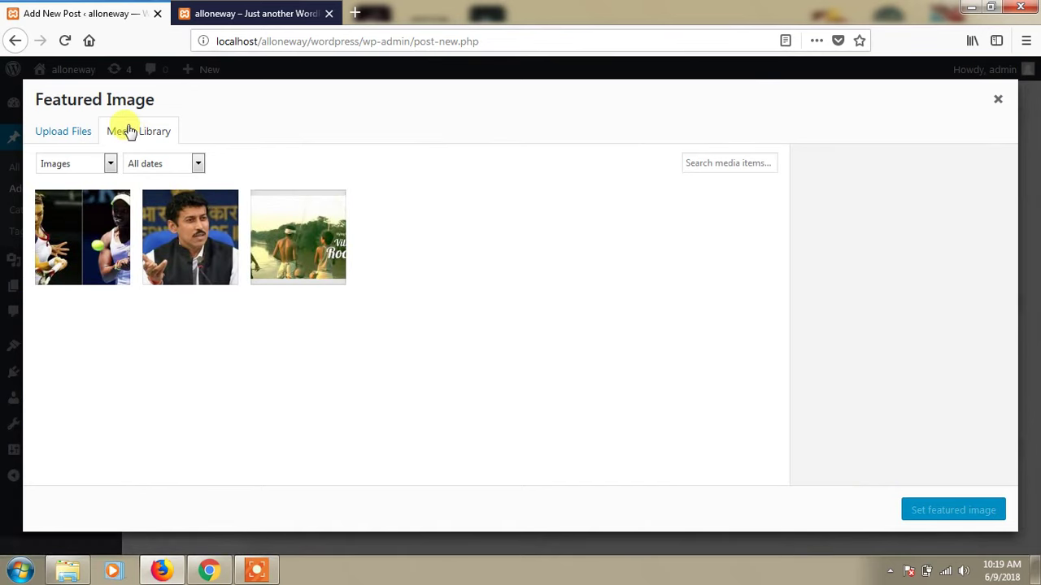
left_click(80, 130)
left_click(529, 326)
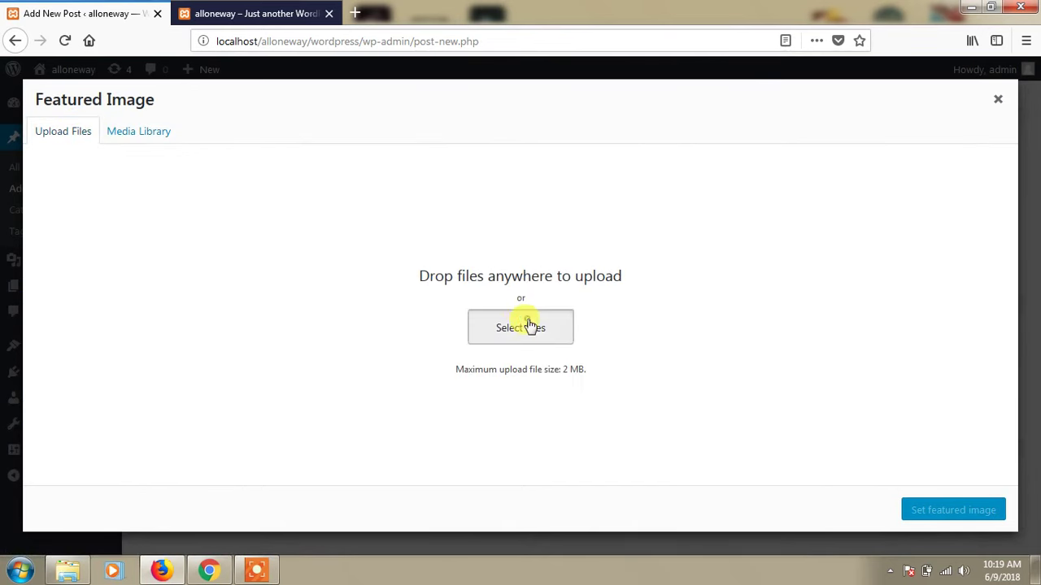
left_click_drag(509, 92, 524, 293)
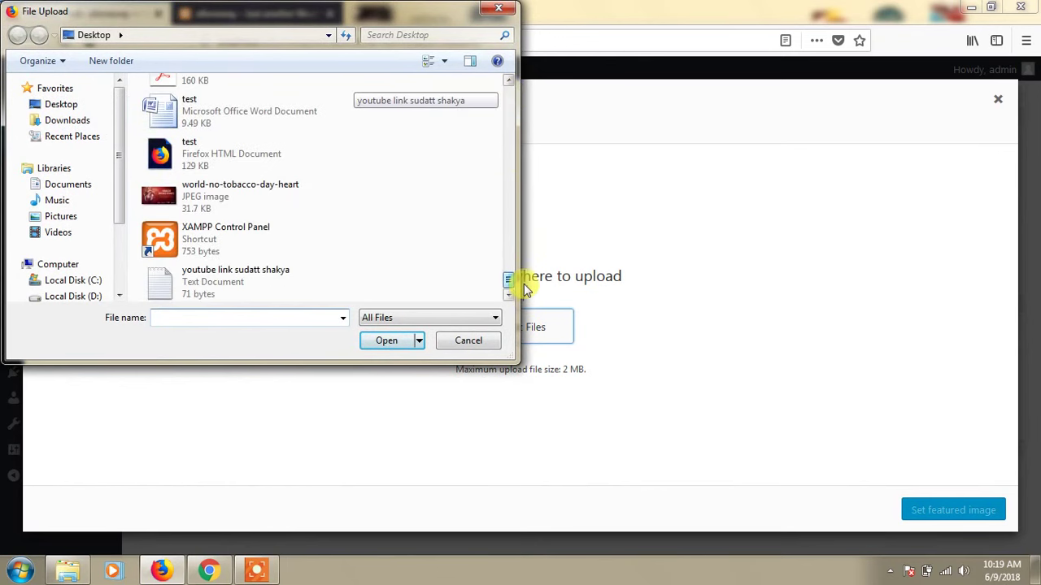
double_click(295, 201)
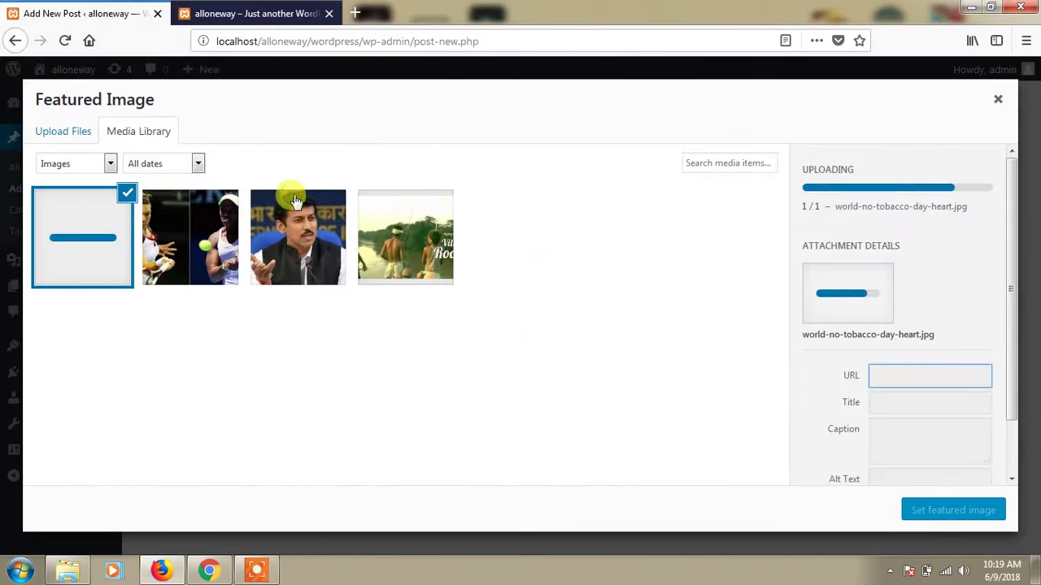
left_click(925, 510)
Create a new category named health news for the post and publish the post.
scroll(1037, 317, "up", 2)
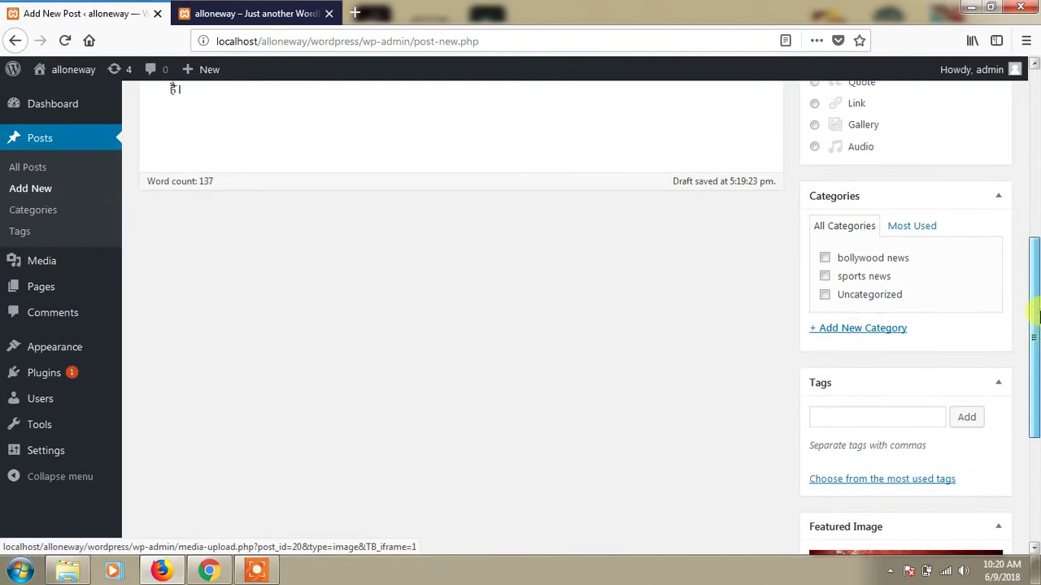
left_click(880, 333)
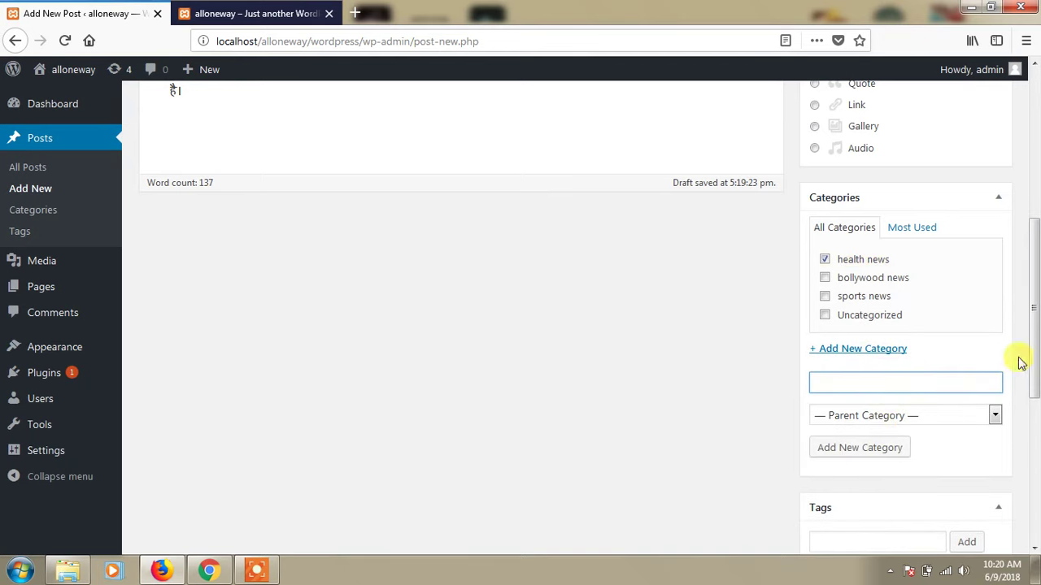
left_click_drag(1032, 335, 1008, 249)
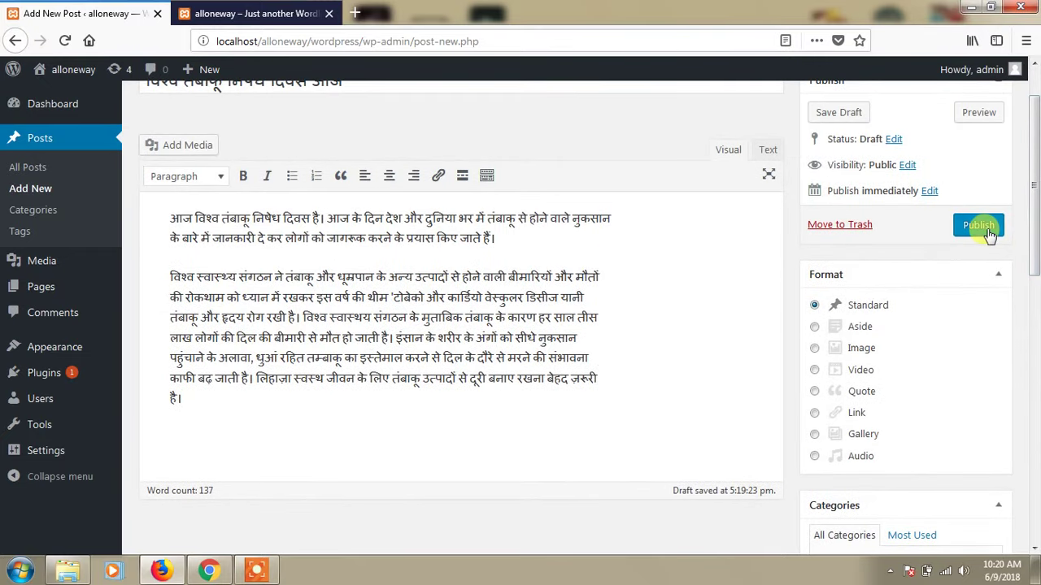
left_click(980, 227)
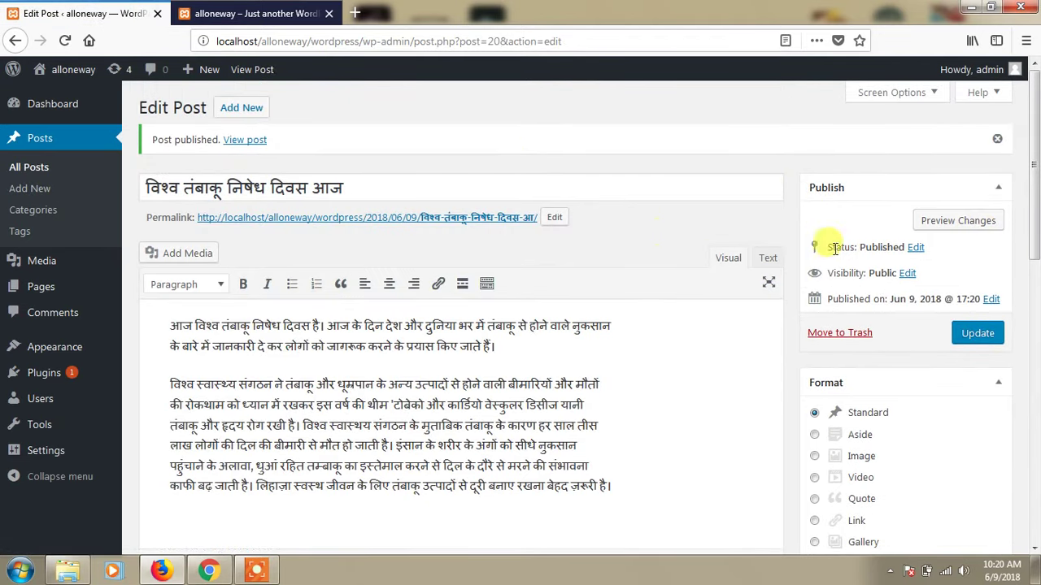
left_click_drag(1036, 195, 1037, 132)
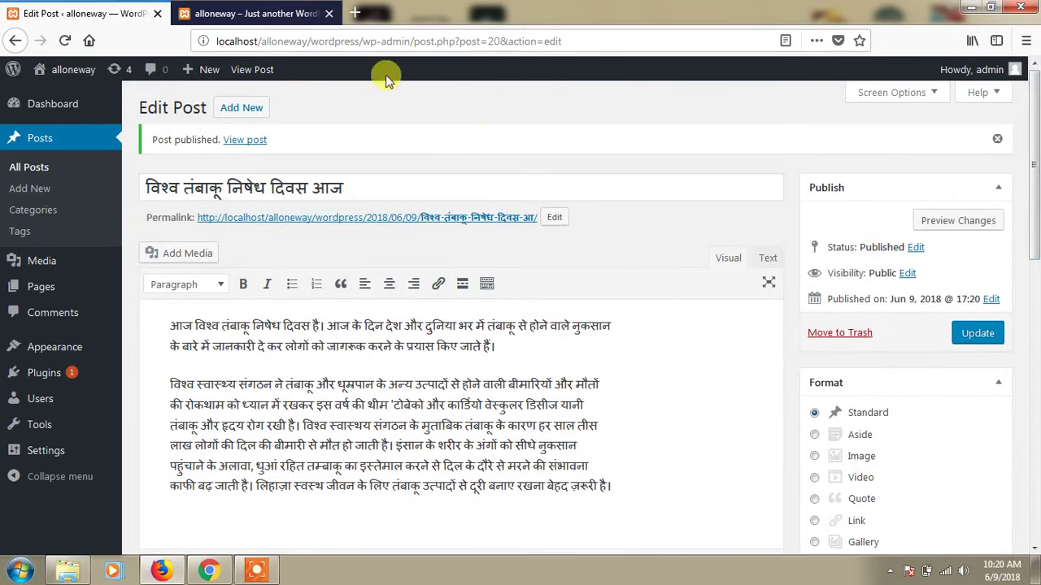
Reload the site's front page and examine the new post and the category list.
left_click(232, 8)
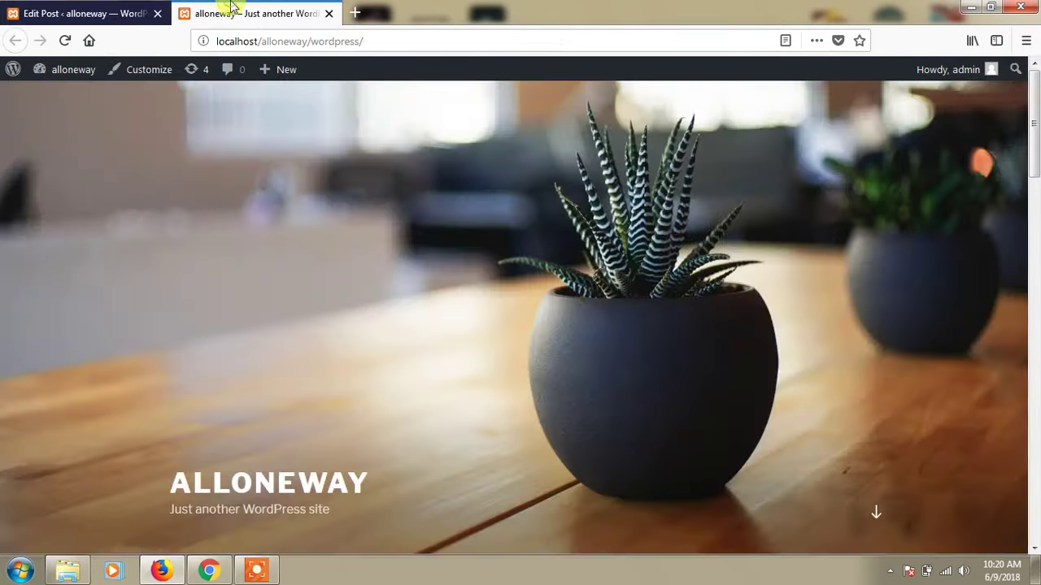
left_click(64, 41)
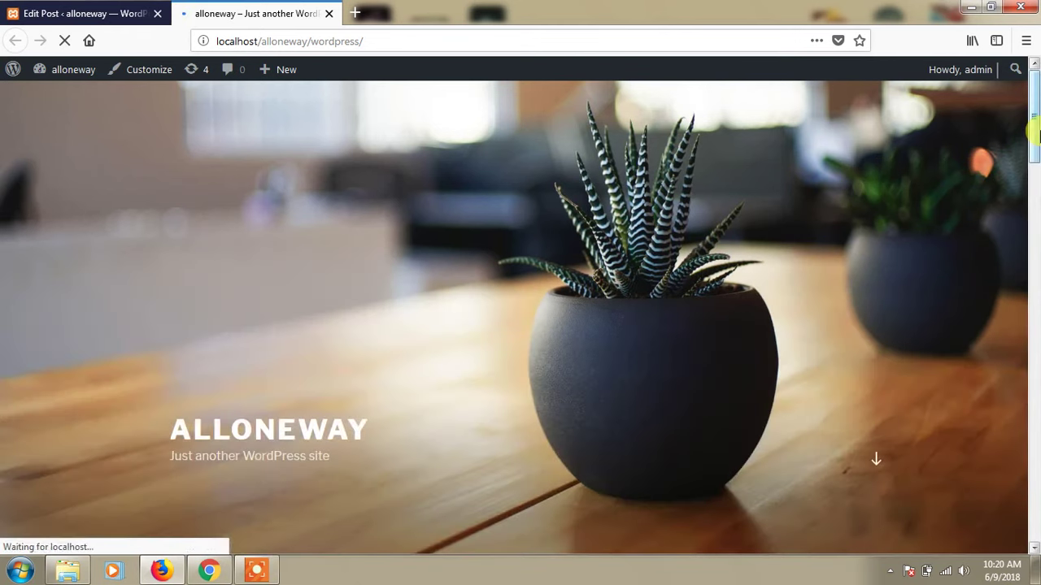
left_click(1034, 182)
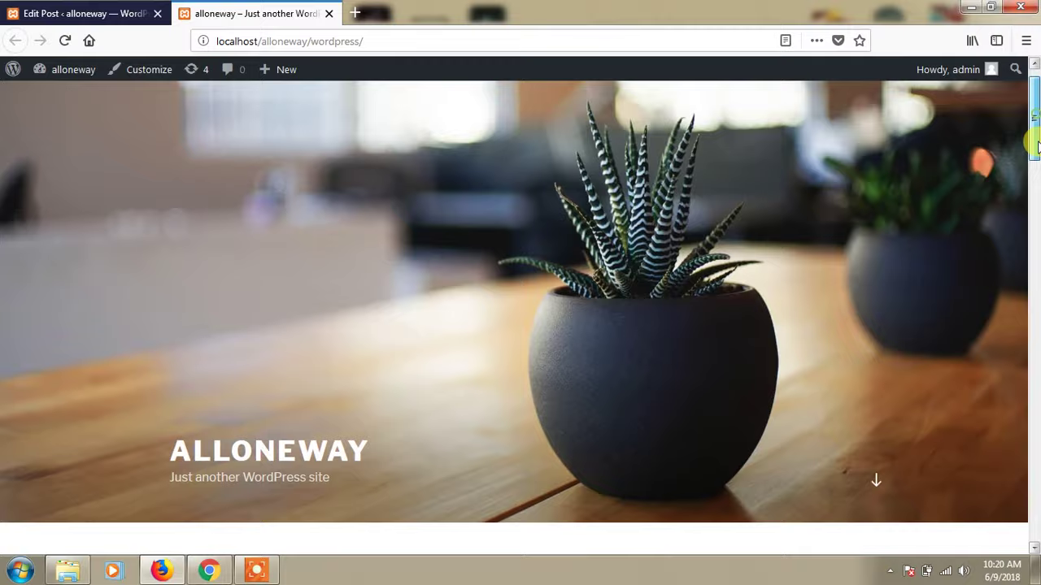
left_click_drag(1034, 195, 1035, 271)
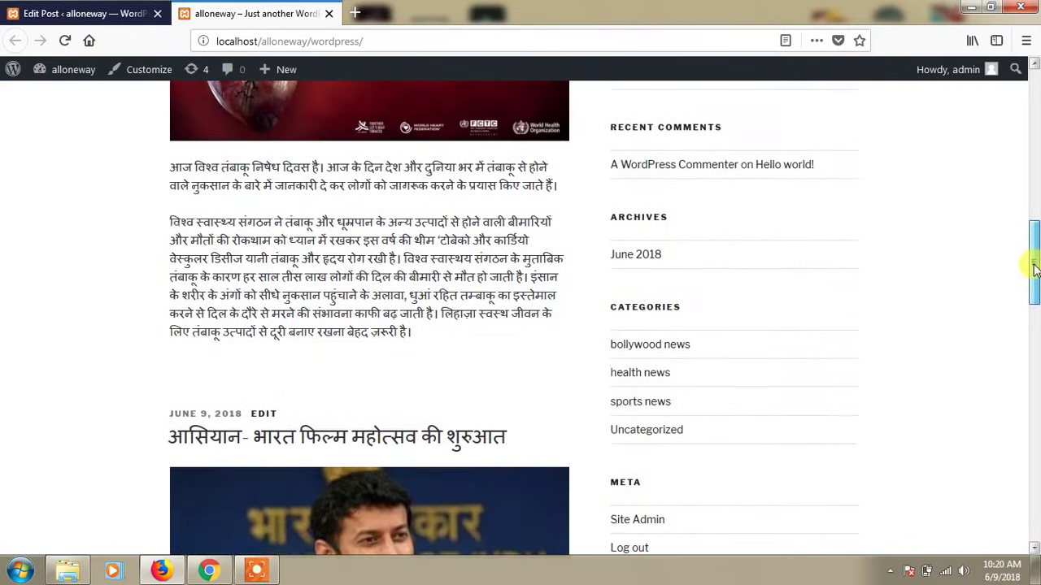
Try to view the bollywood news category page from the site's category list, reloading it.
left_click(680, 348)
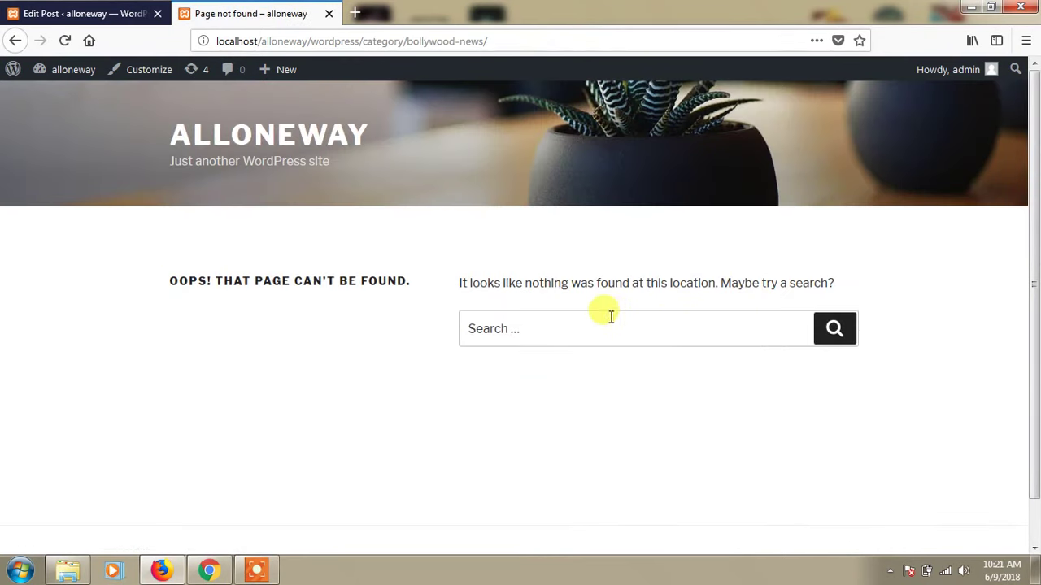
left_click(65, 42)
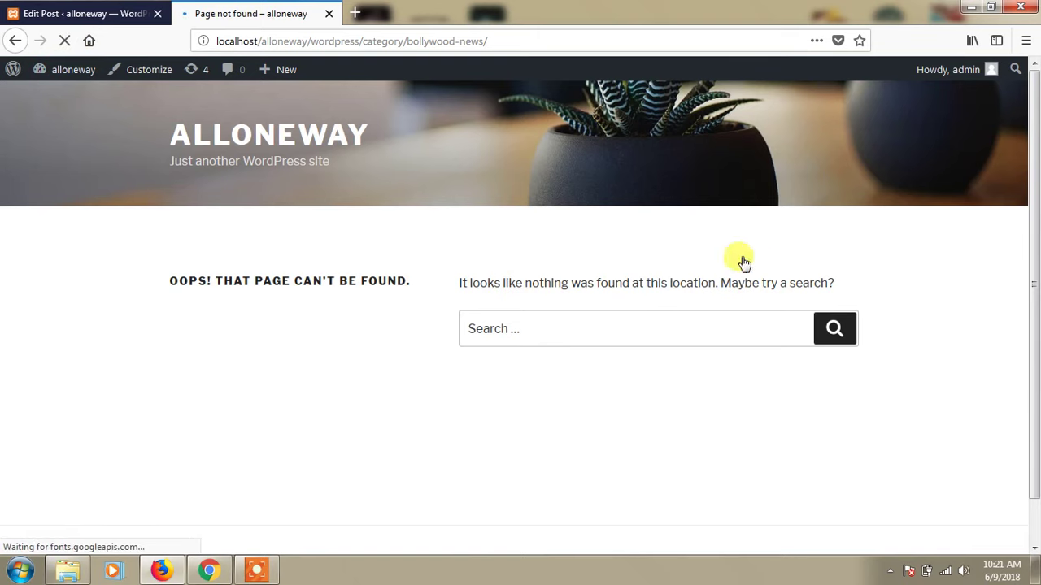
left_click_drag(1035, 252, 1038, 160)
left_click_drag(1039, 122, 1018, 160)
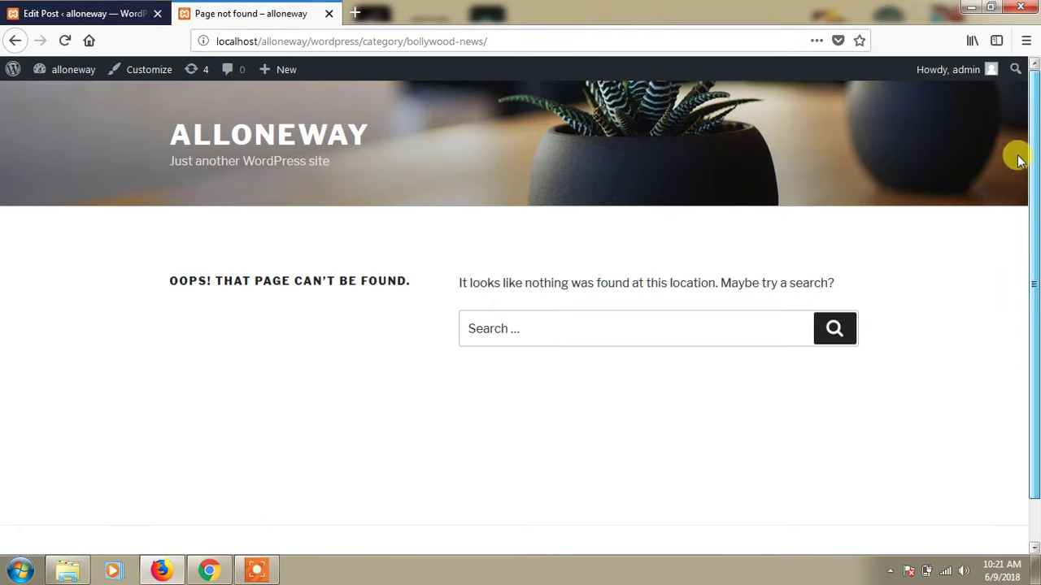
left_click(66, 39)
Open the site's front page in a fresh tab from the WordPress admin and close the old bollywood news tab.
left_click(75, 7)
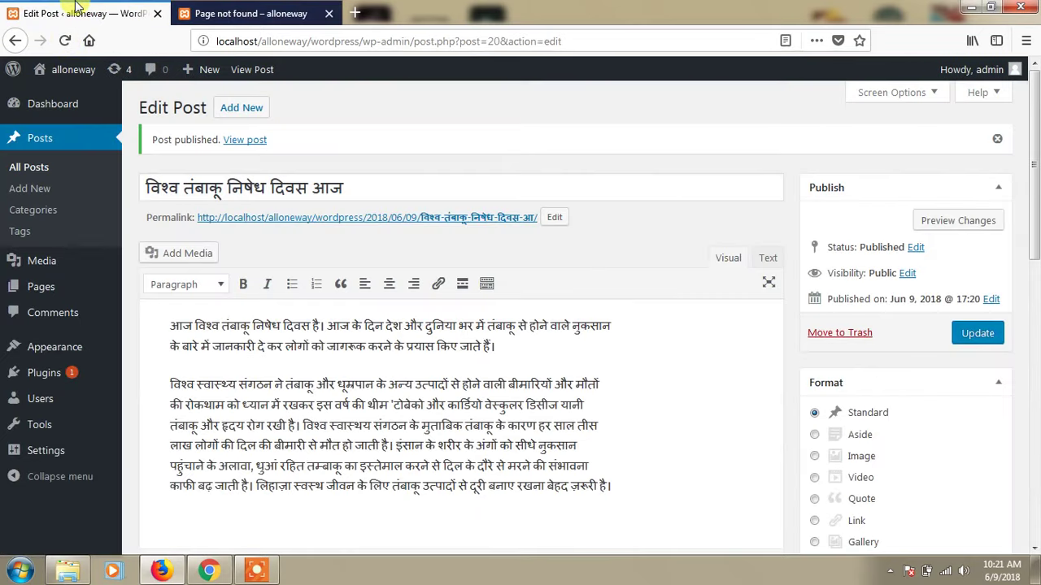
left_click(174, 7)
left_click(122, 10)
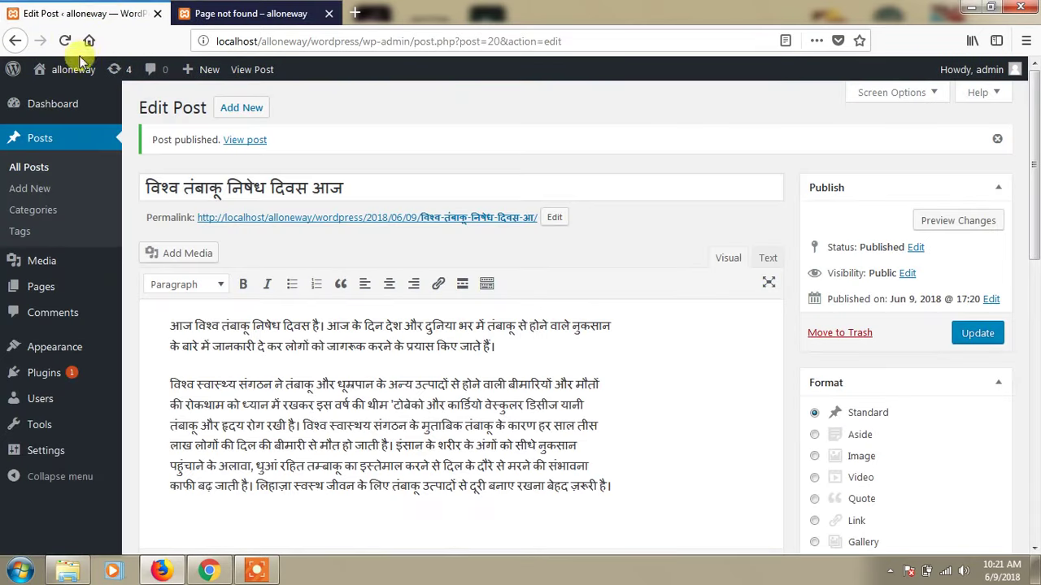
mouse_move(73, 71)
right_click(64, 96)
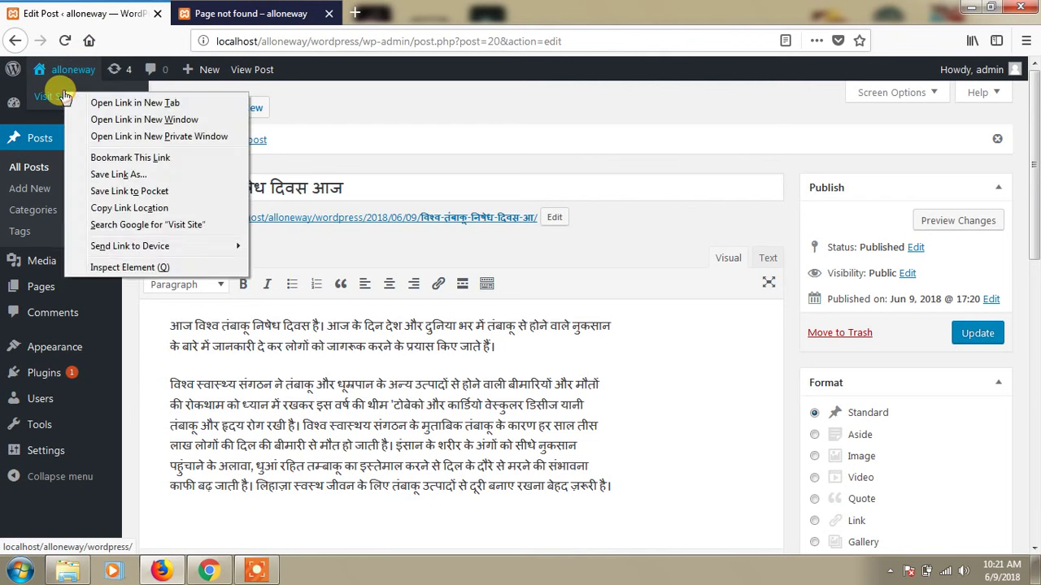
left_click(101, 101)
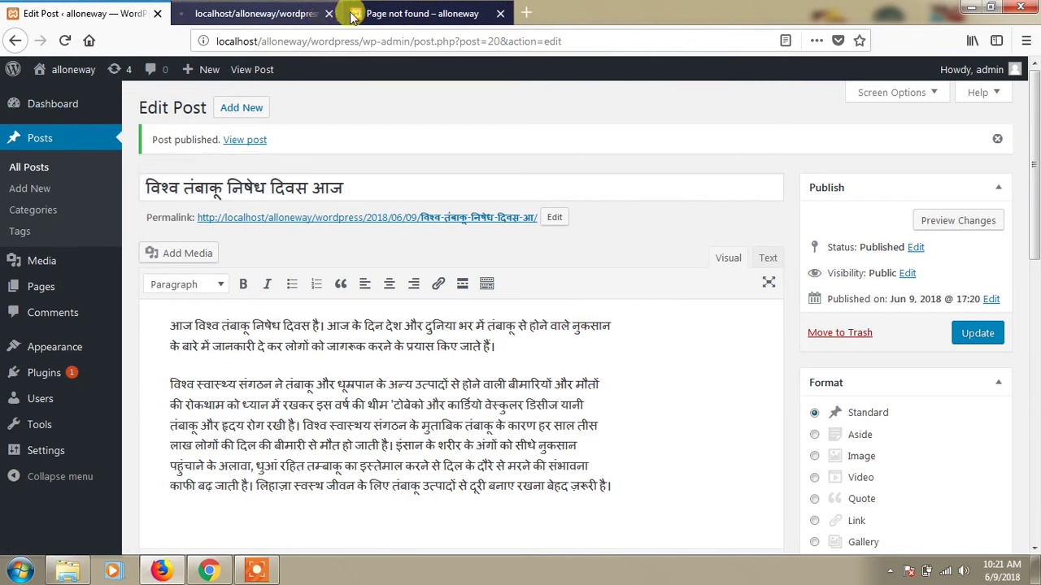
left_click(500, 14)
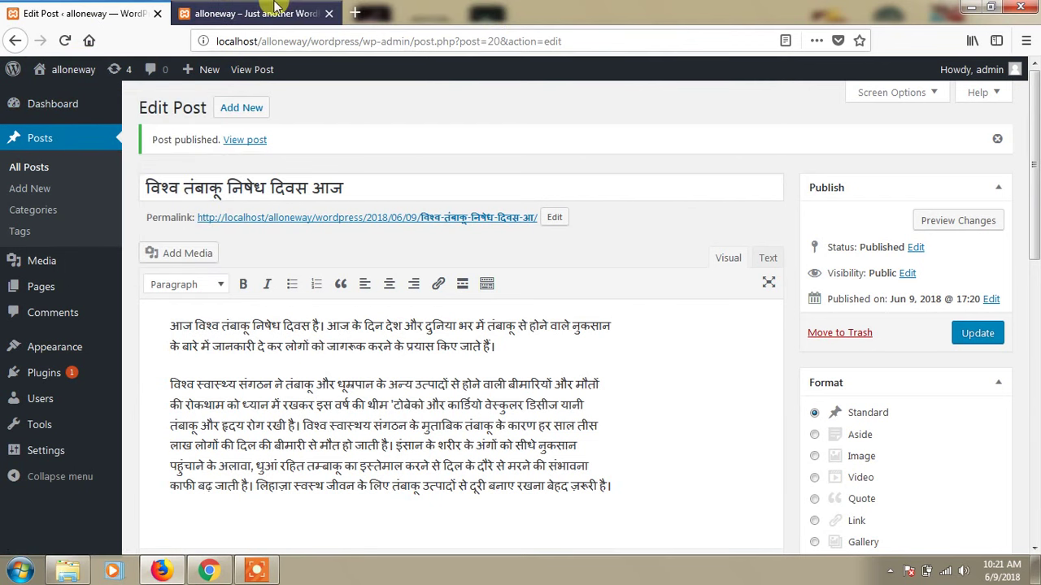
left_click(268, 13)
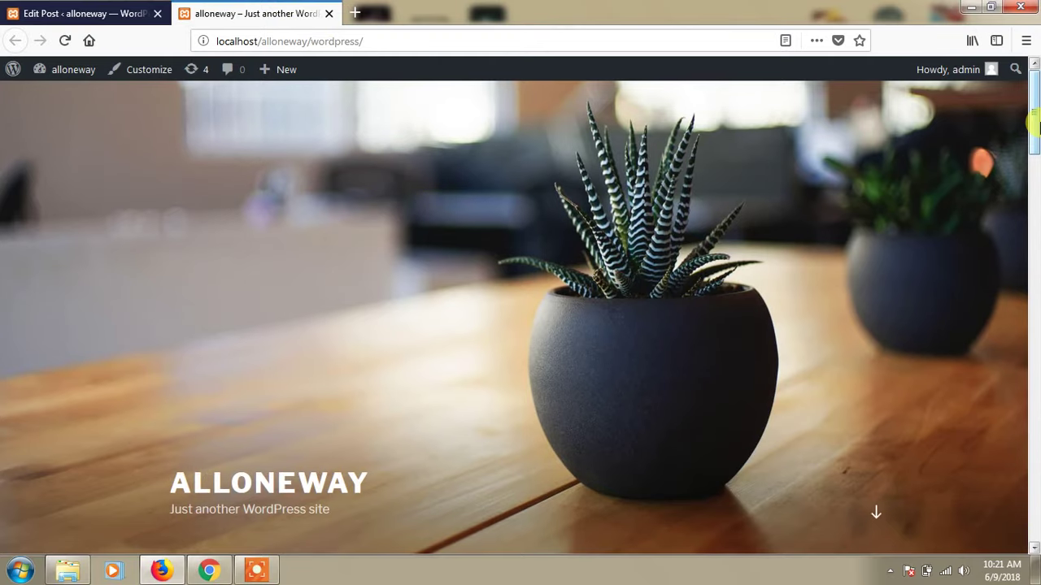